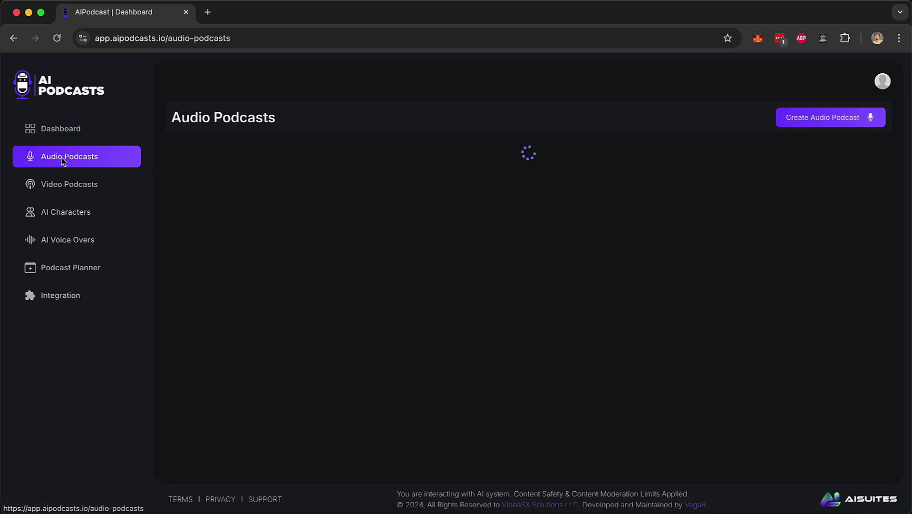
- Start a new video podcast named "weight loss journey 2" with country United States and language English
left_click(71, 189)
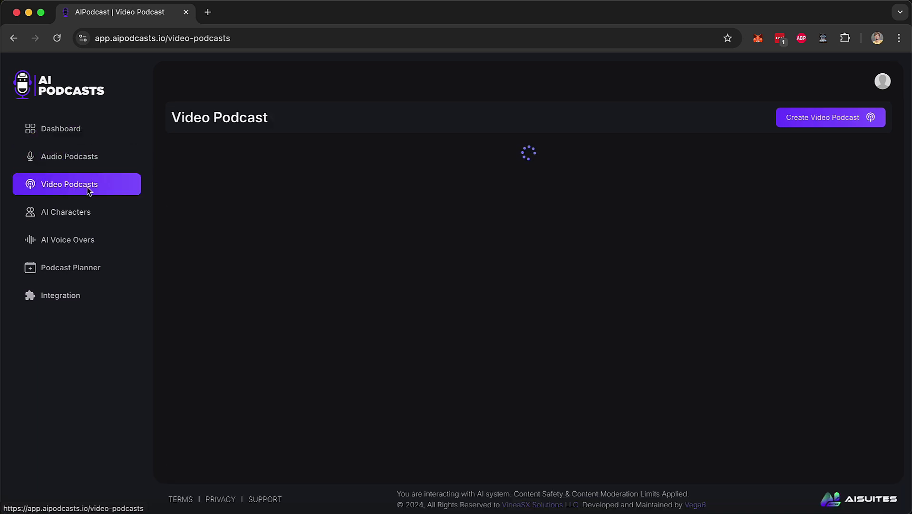
left_click(831, 123)
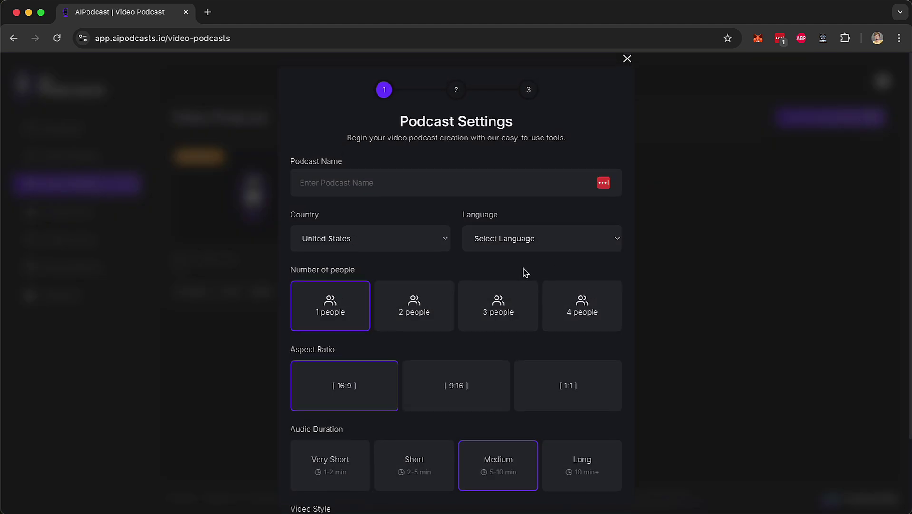
left_click(374, 185)
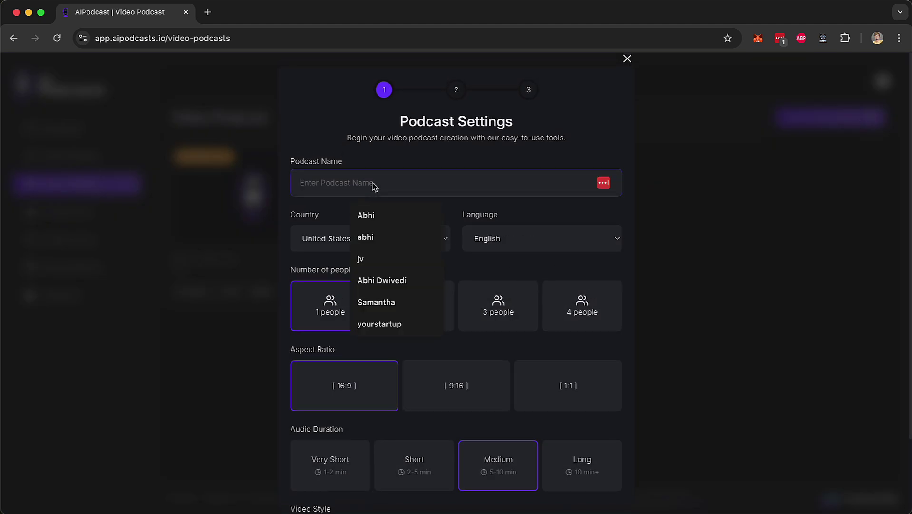
type("weight loss")
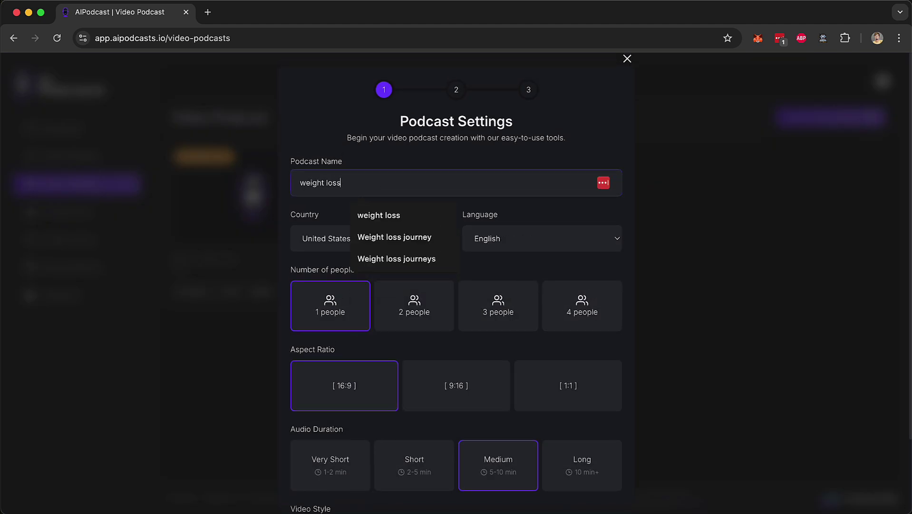
left_click(326, 238)
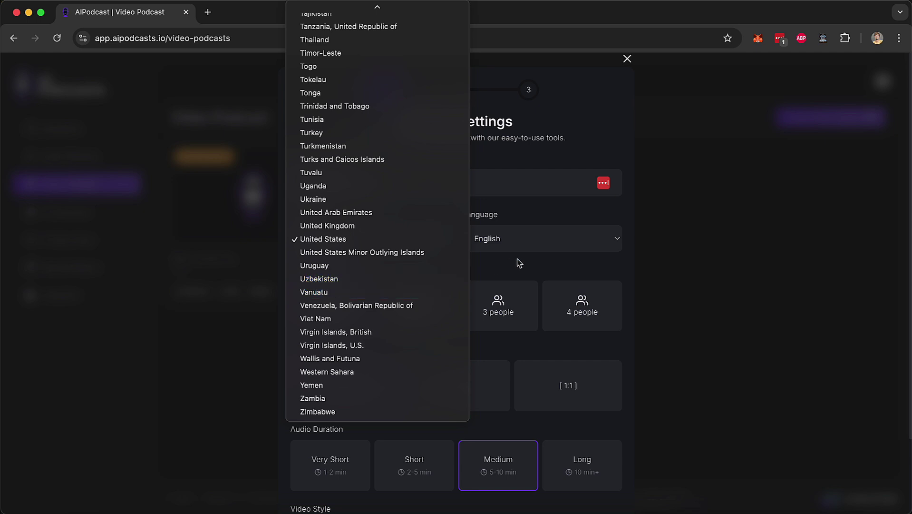
left_click(530, 243)
left_click(422, 271)
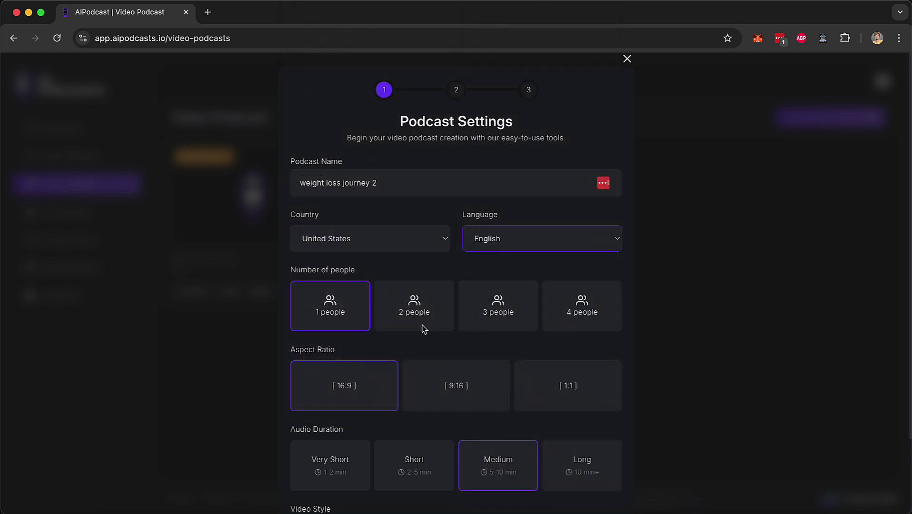
- Set the podcast to 2 people and the aspect ratio to 16:9
left_click(424, 327)
left_click(474, 316)
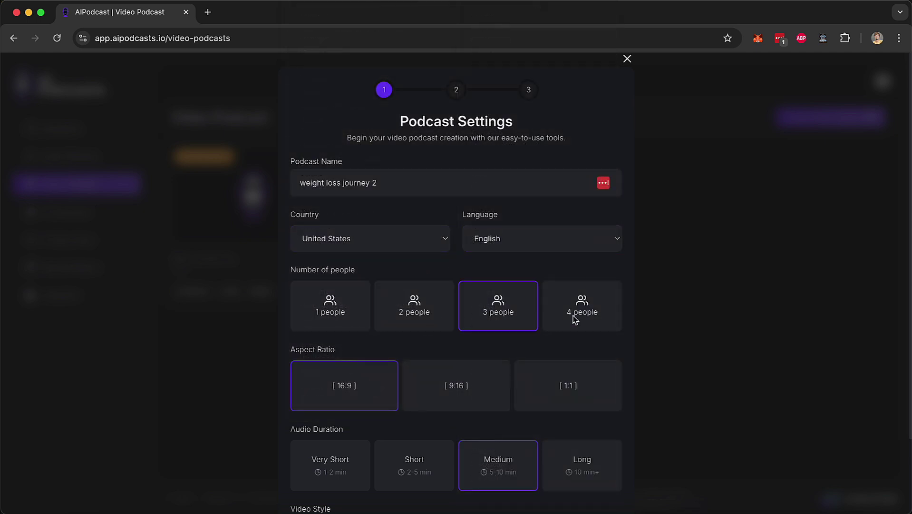
left_click(588, 318)
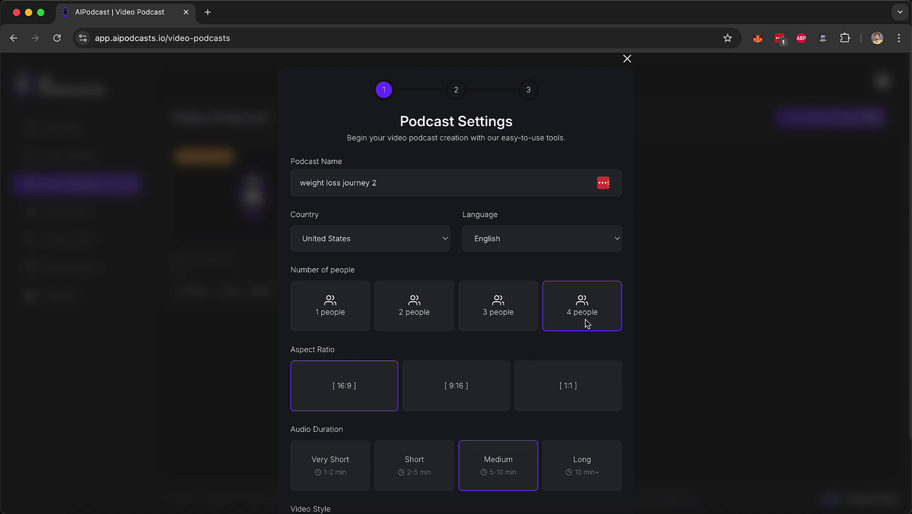
left_click(438, 319)
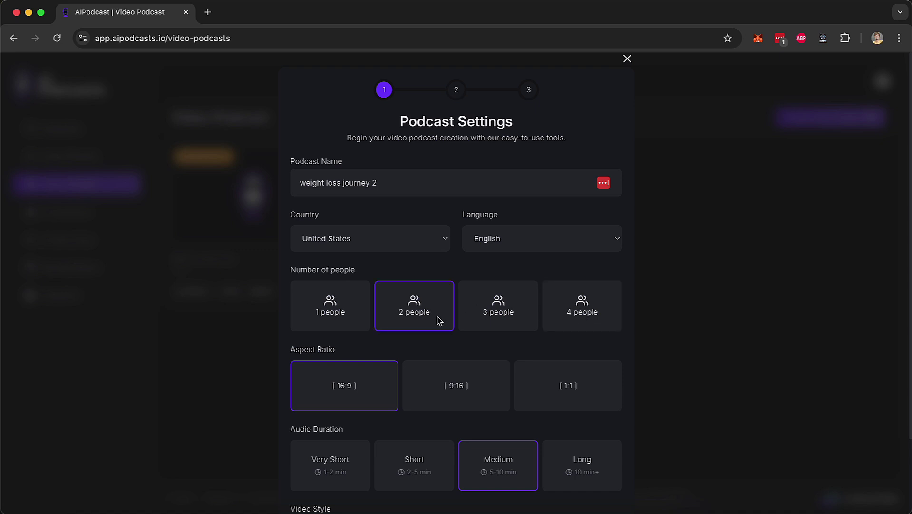
scroll(375, 384, "down", 2)
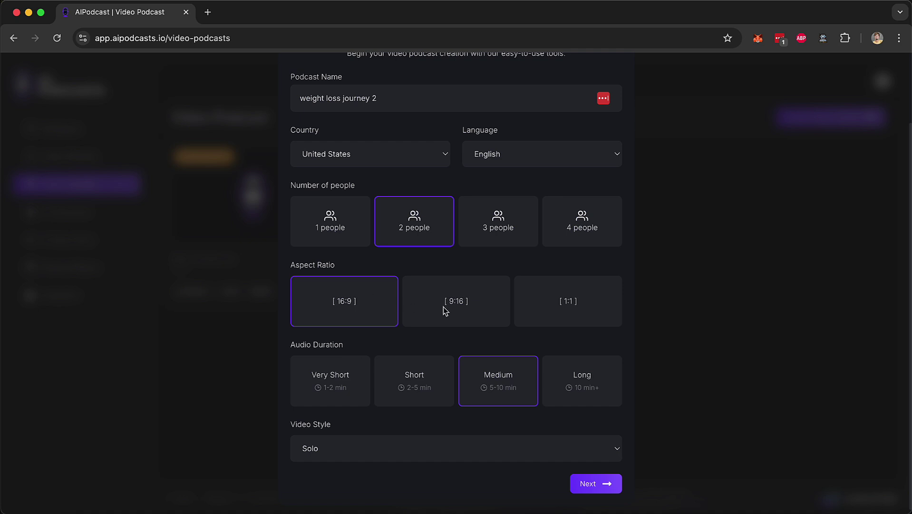
left_click(475, 311)
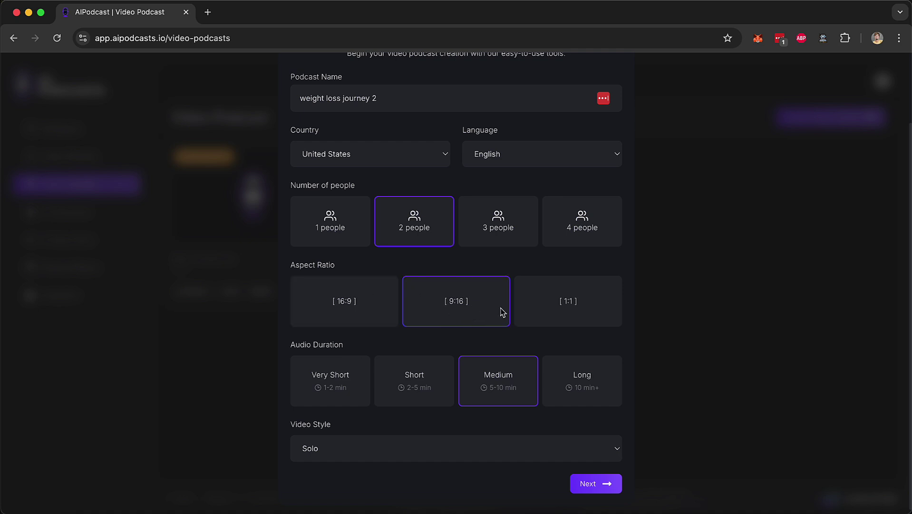
left_click(576, 308)
left_click(346, 318)
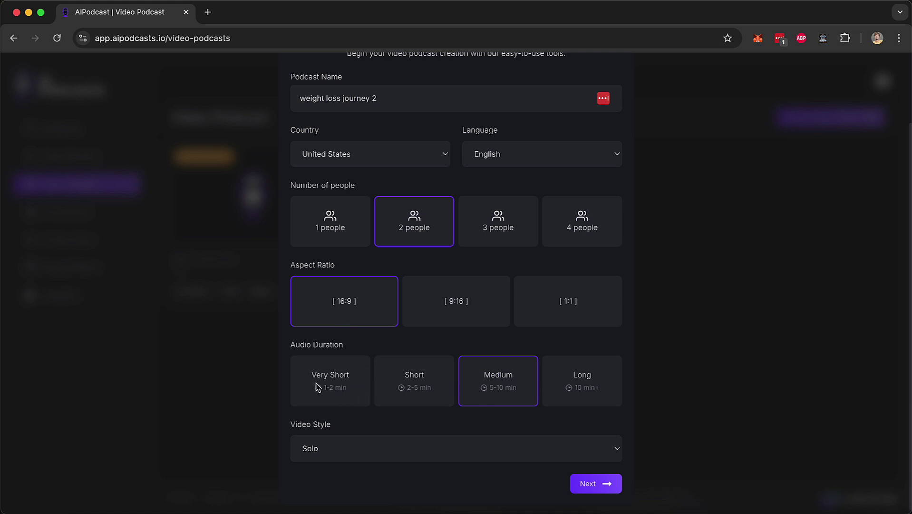
- Set the audio duration to Very Short (1-2 min) and the video style to Panel, and proceed to the content source
left_click(340, 391)
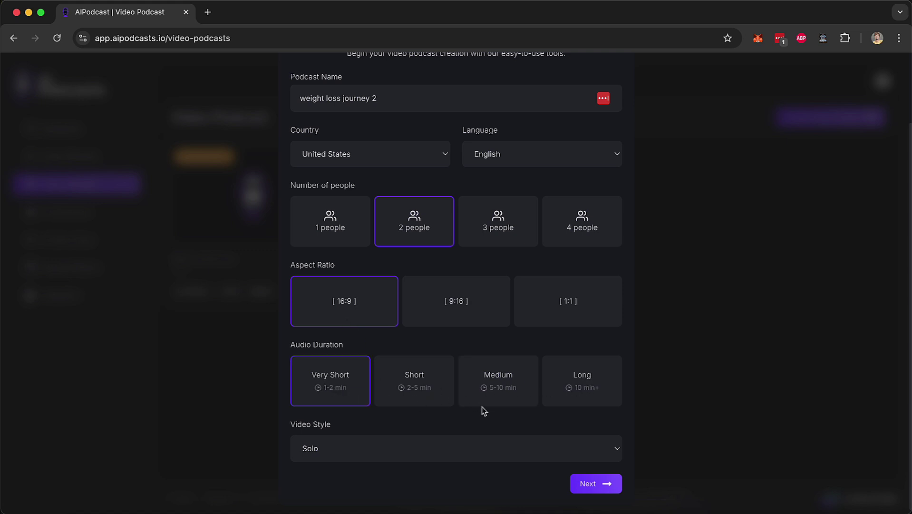
scroll(483, 410, "down", 1)
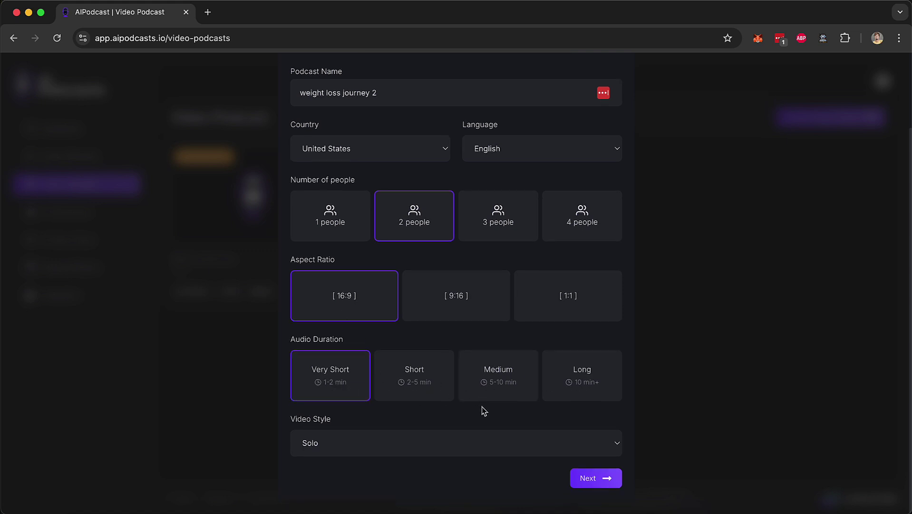
left_click(384, 444)
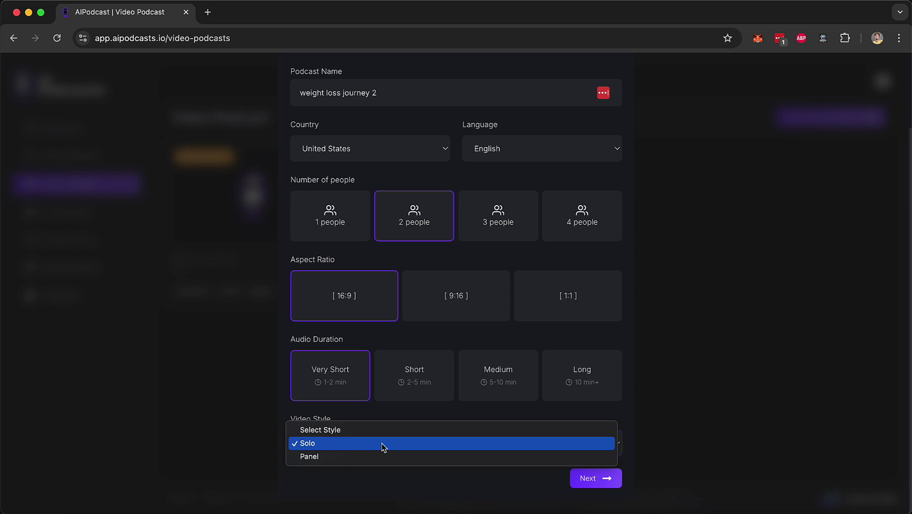
left_click(380, 456)
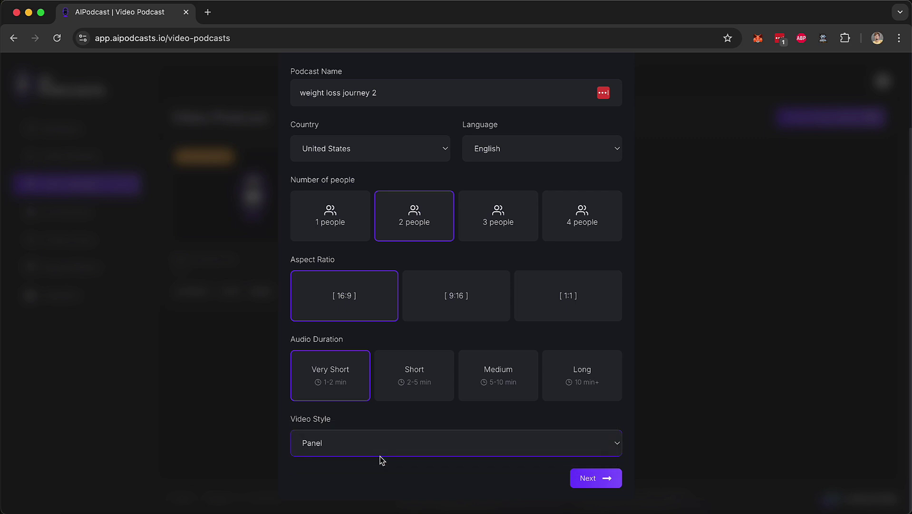
left_click(596, 479)
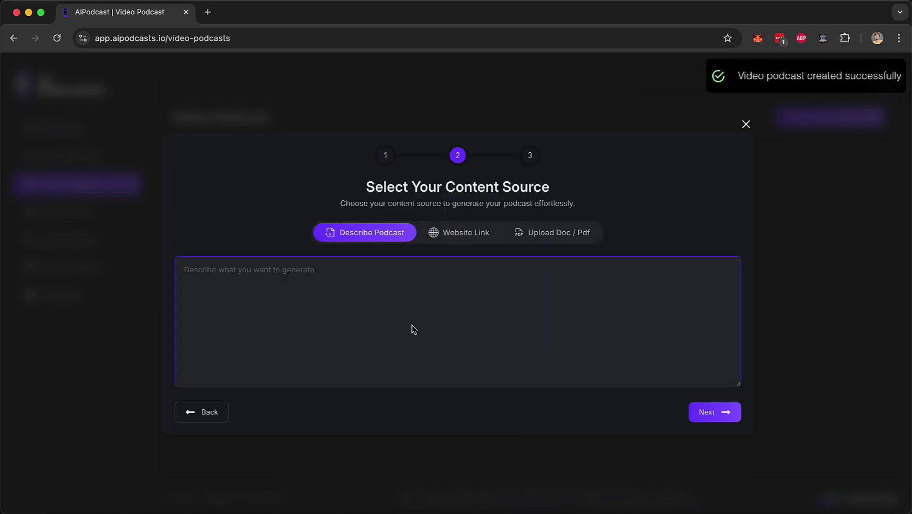
- Generate the podcast content from the description "weight loss journey", review the text and proceed to character selection
type("weight loss journey")
left_click(712, 414)
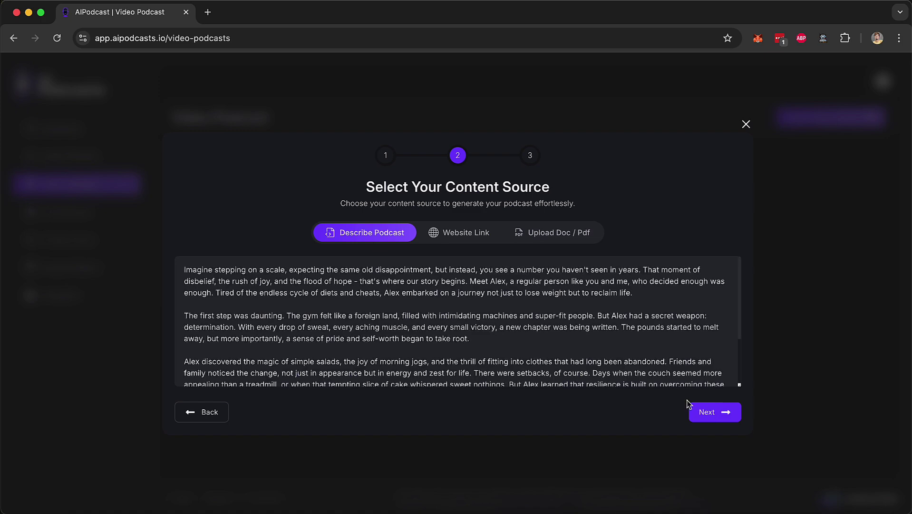
scroll(413, 352, "down", 3)
scroll(414, 351, "up", 1)
scroll(414, 351, "up", 2)
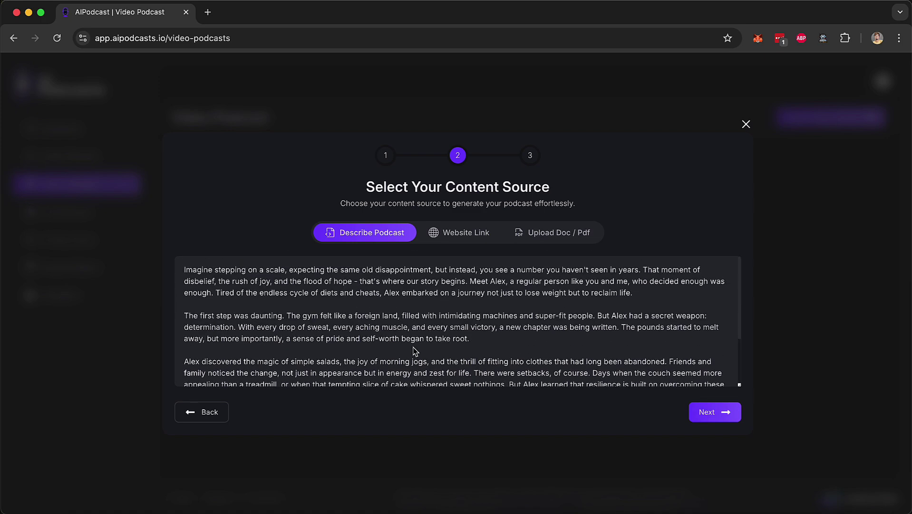
left_click(712, 413)
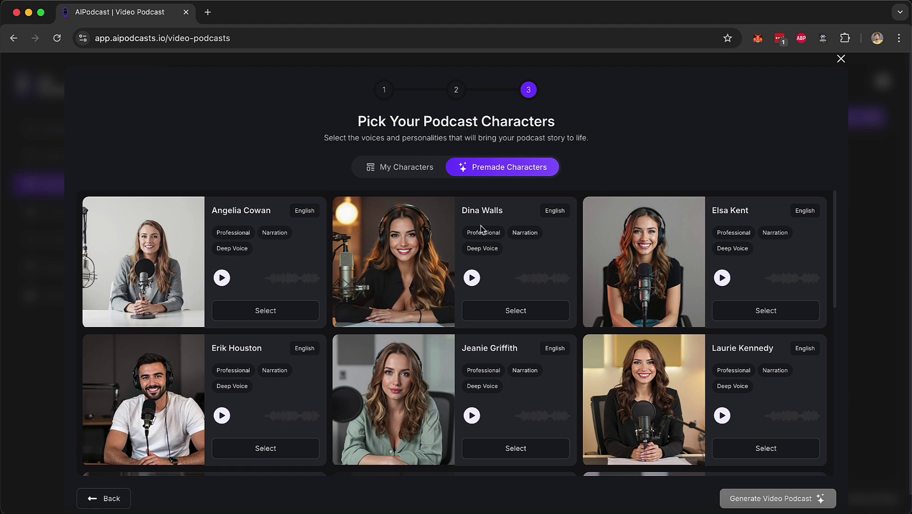
- Browse the premade characters and select Dina Walls as the first podcast character
scroll(498, 298, "down", 4)
scroll(498, 298, "down", 5)
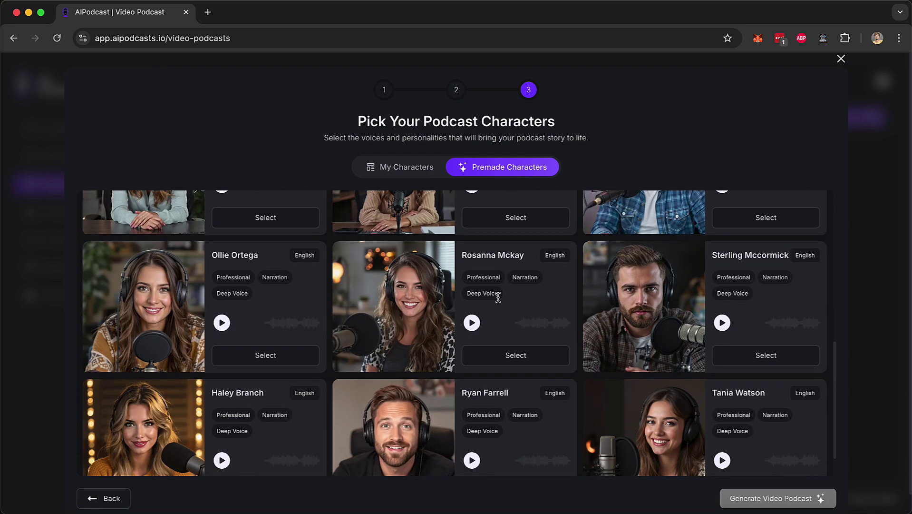
scroll(498, 300, "down", 1)
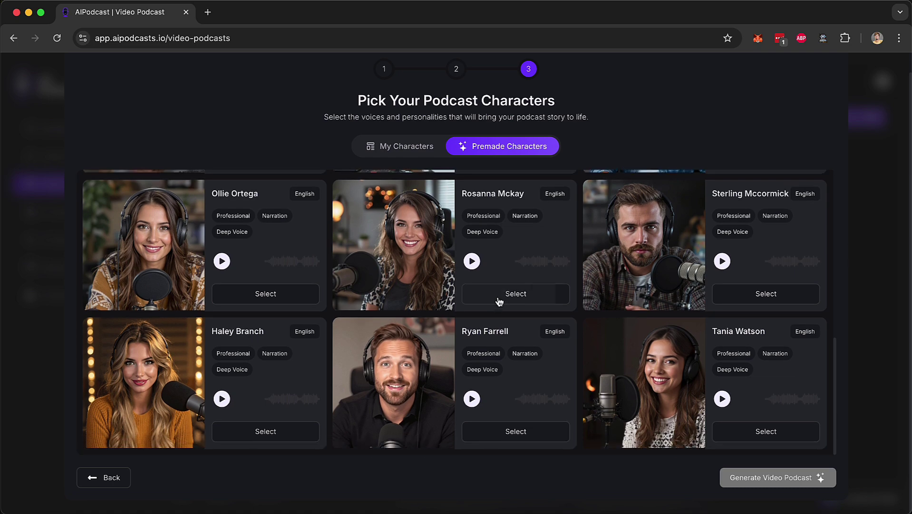
left_click(499, 293)
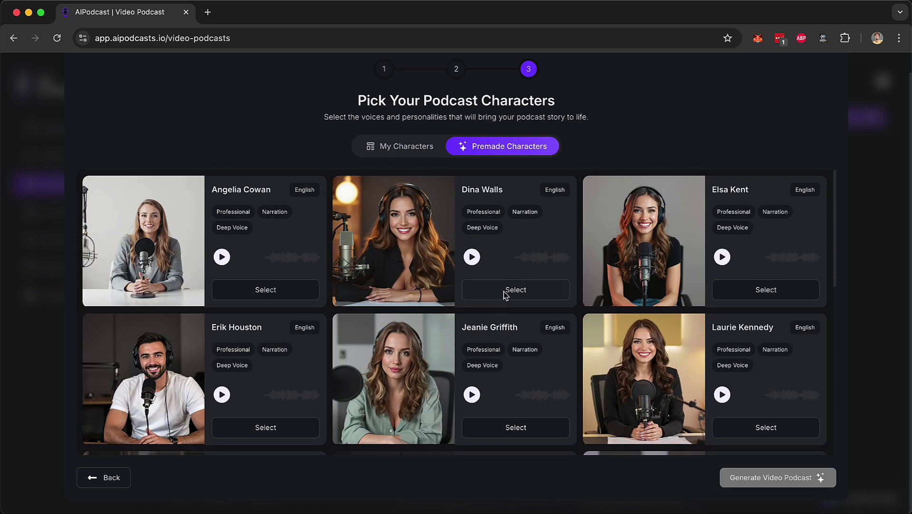
left_click(505, 295)
- Select Mia Macias as the second podcast character and replace that choice with Mitchel Mullen
scroll(537, 367, "down", 2)
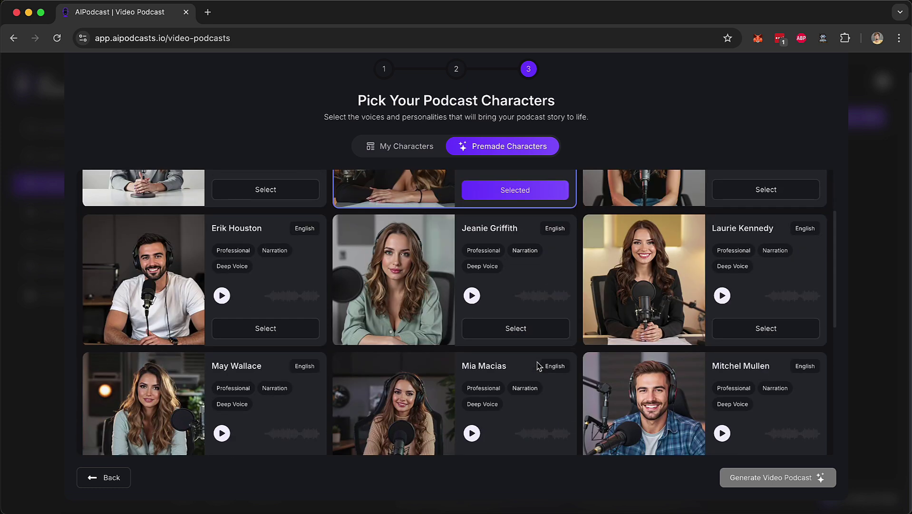
scroll(538, 365, "down", 3)
left_click(509, 340)
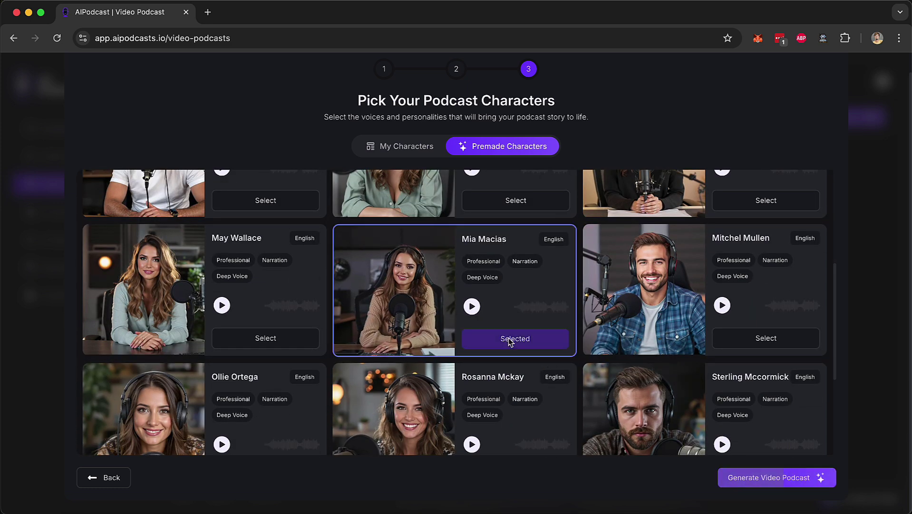
left_click(745, 337)
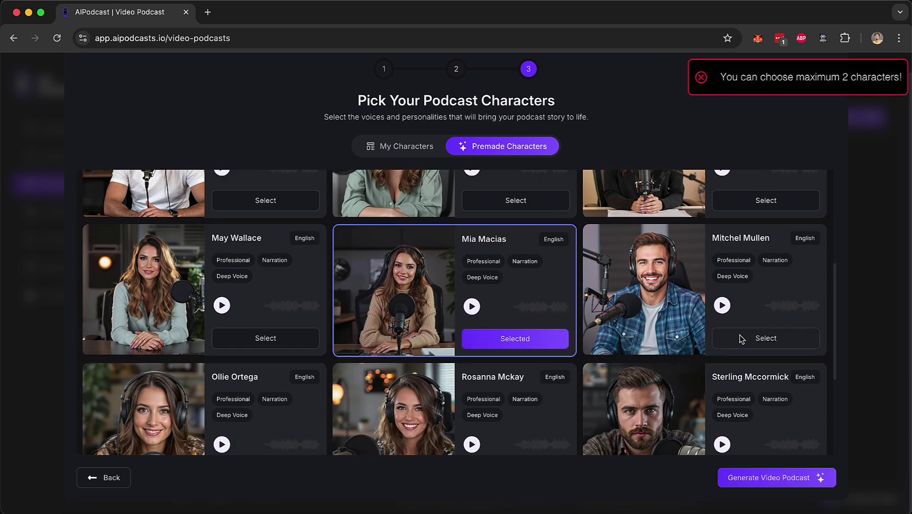
left_click(522, 349)
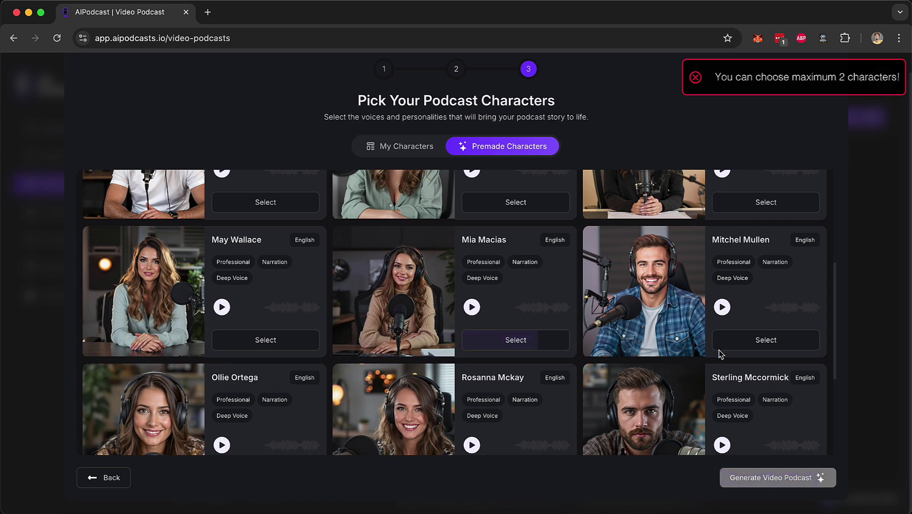
left_click(746, 343)
- Check the list of self-made characters and generate the video podcast with the two selected premade characters
scroll(527, 315, "up", 5)
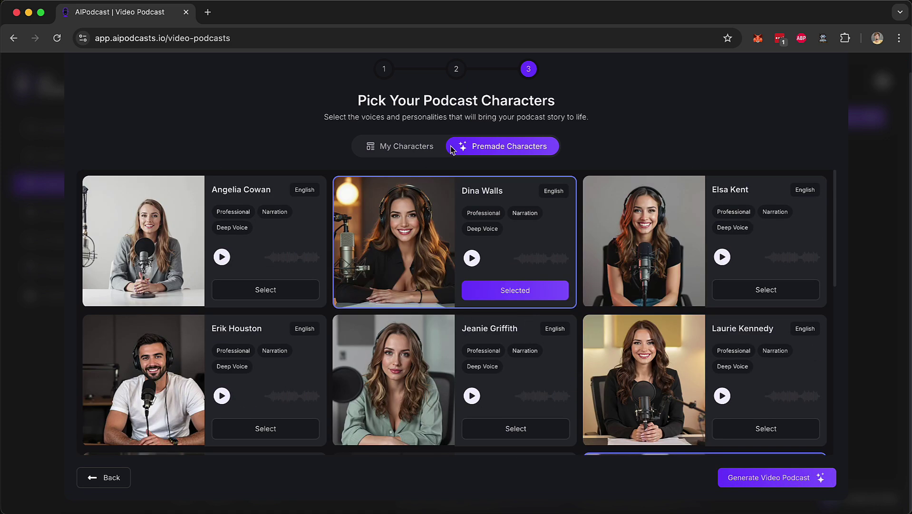
left_click(421, 146)
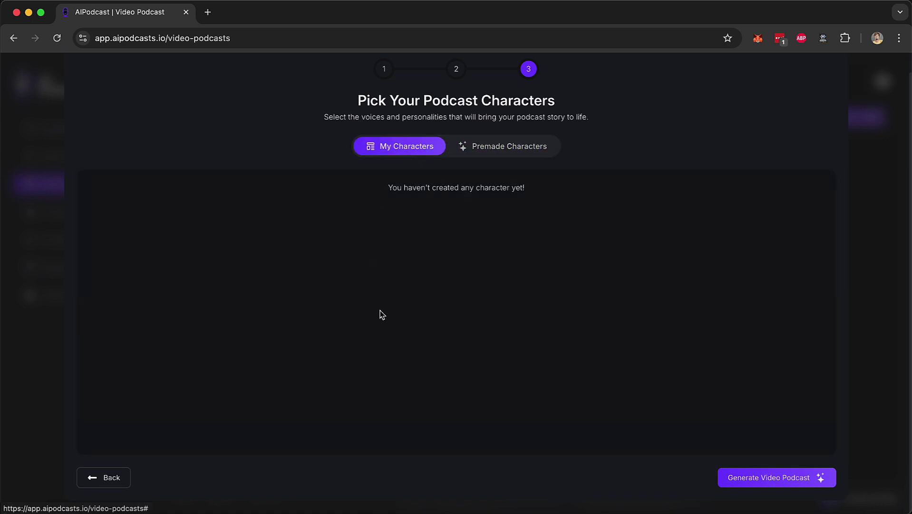
left_click(517, 152)
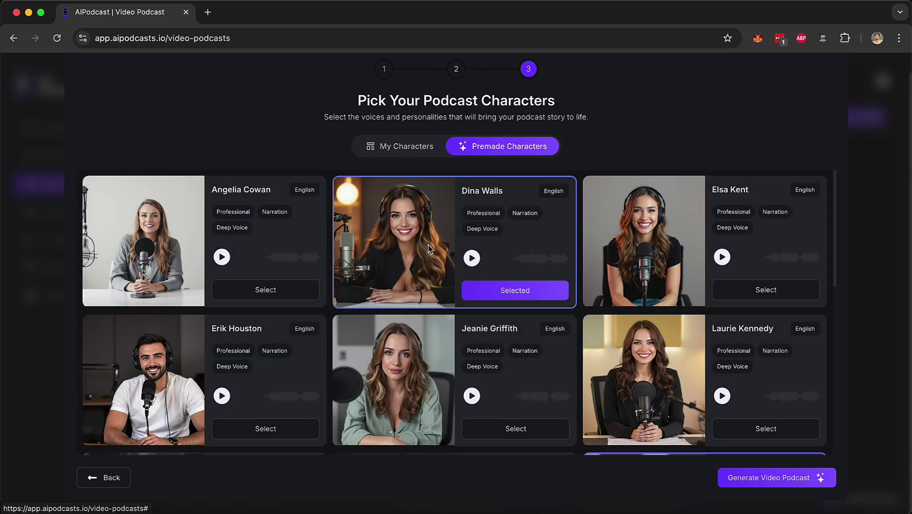
left_click(416, 148)
left_click(499, 152)
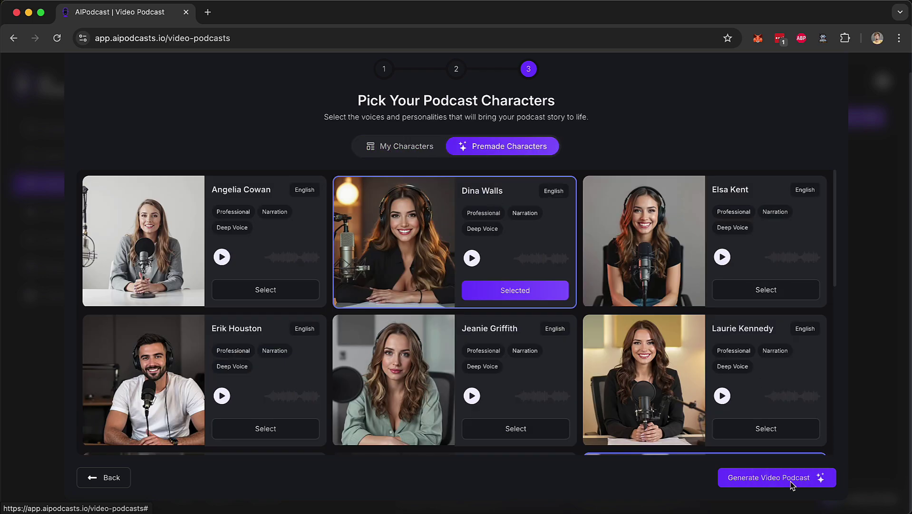
left_click(791, 479)
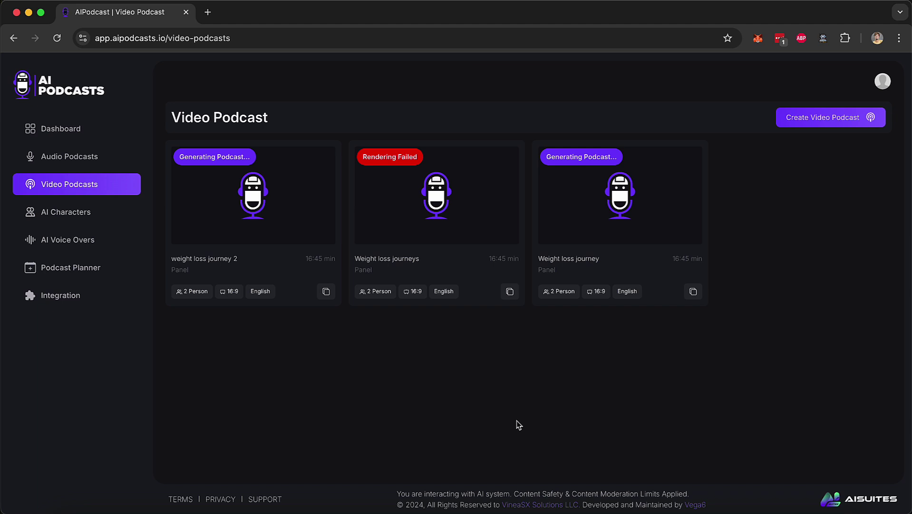
- Open the "weight loss journey 2" podcast for editing and view its script and timeline
left_click(323, 158)
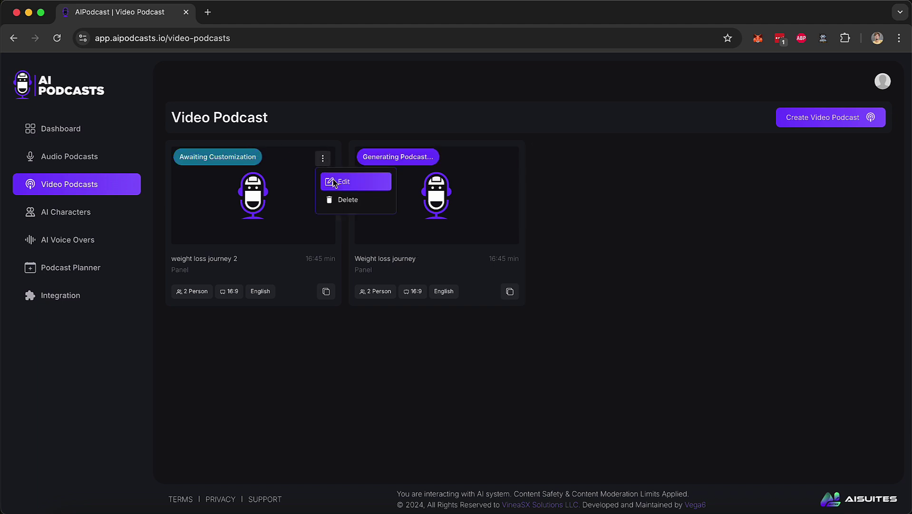
left_click(335, 182)
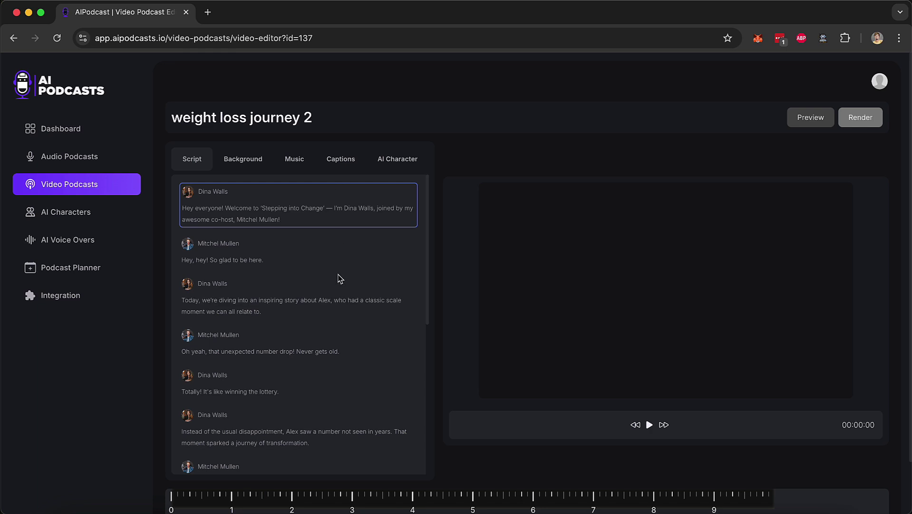
scroll(441, 336, "down", 2)
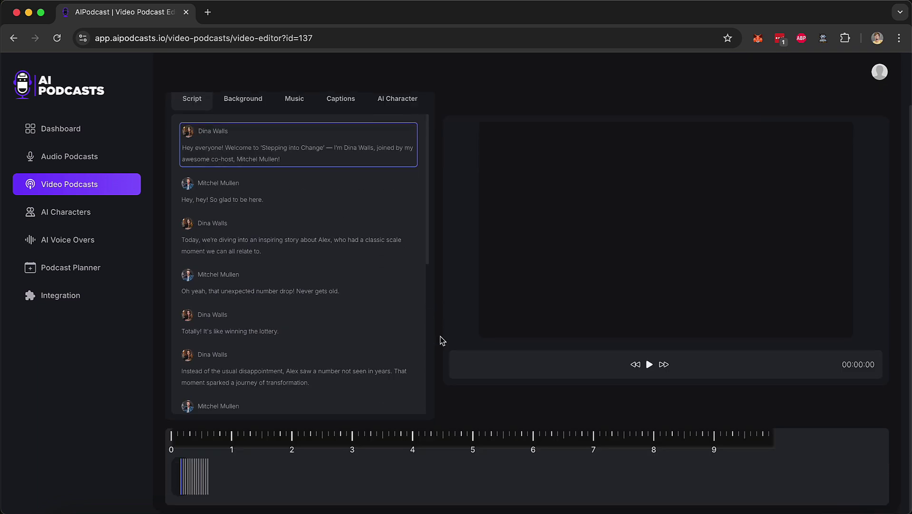
- Review the script and the background media options, including the AI image prompt for describing a generated background
scroll(441, 336, "up", 2)
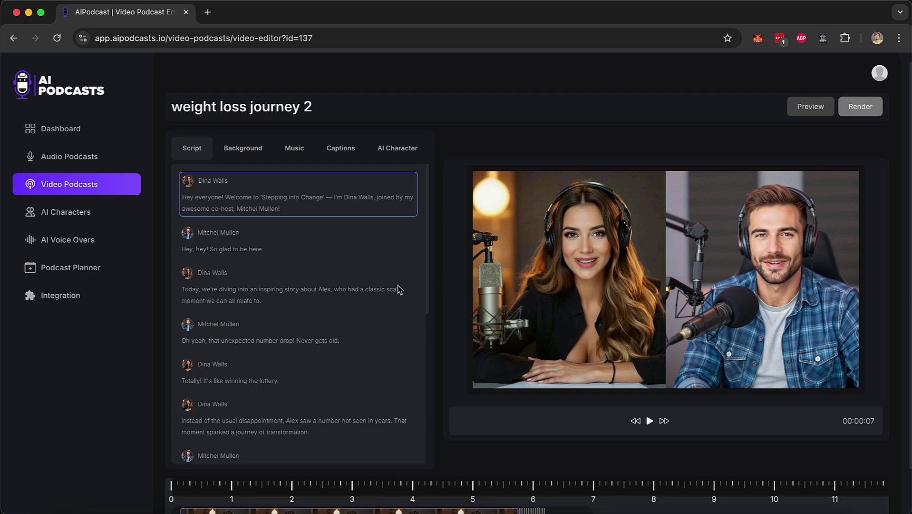
scroll(265, 222, "down", 5)
scroll(265, 224, "up", 6)
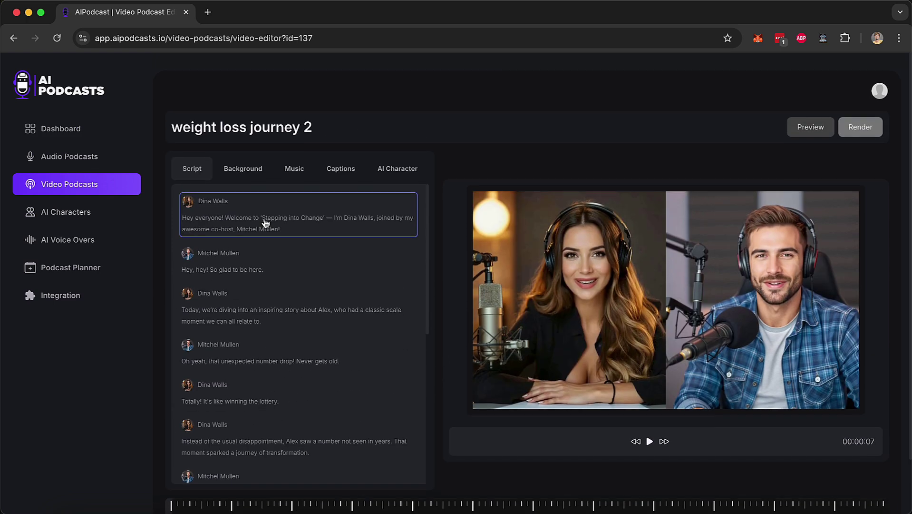
left_click(243, 160)
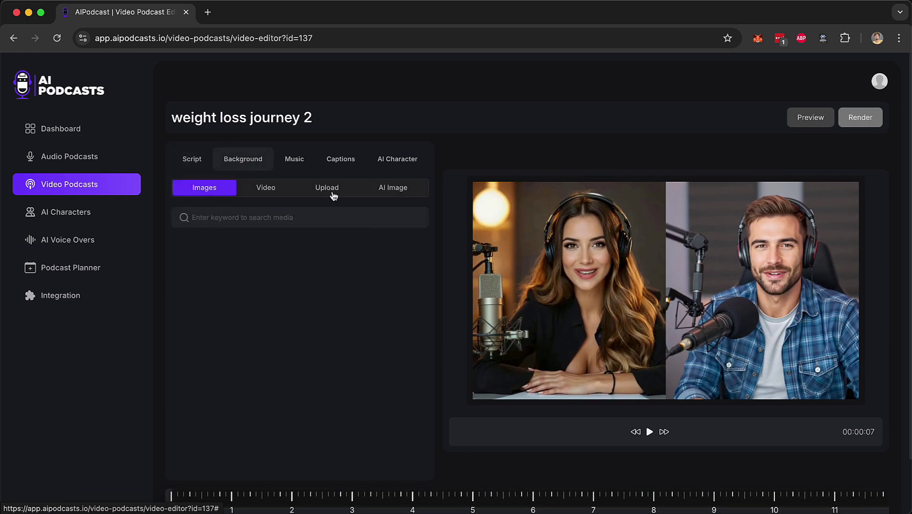
left_click(408, 190)
left_click(356, 254)
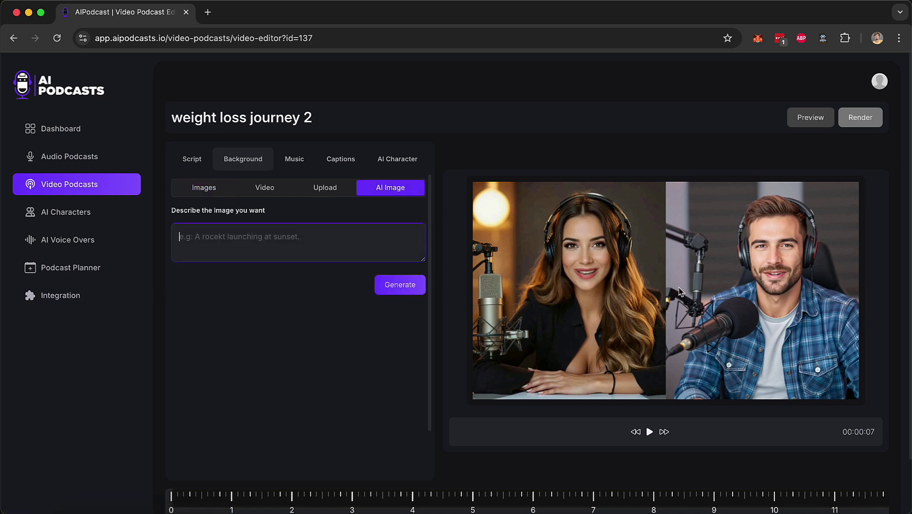
- Look through the copyright-free music, the audio upload option and the podcast's AI characters
left_click(291, 164)
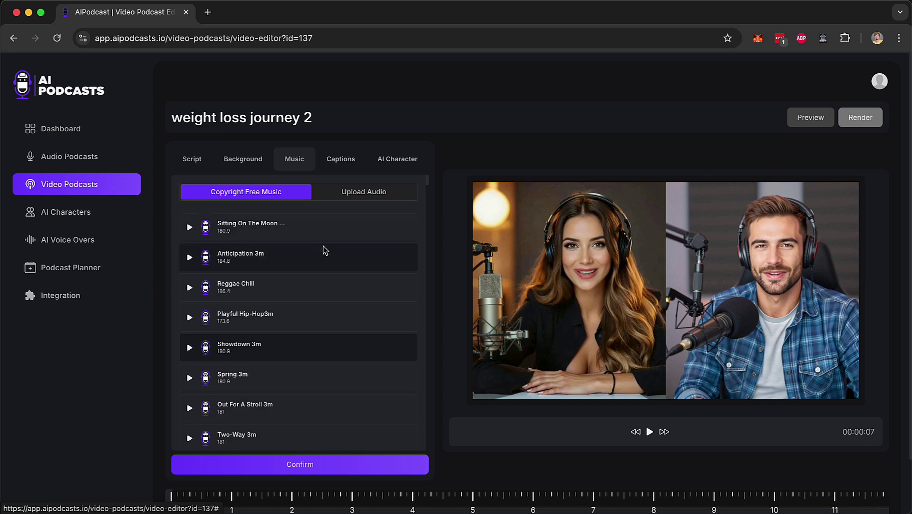
left_click(365, 193)
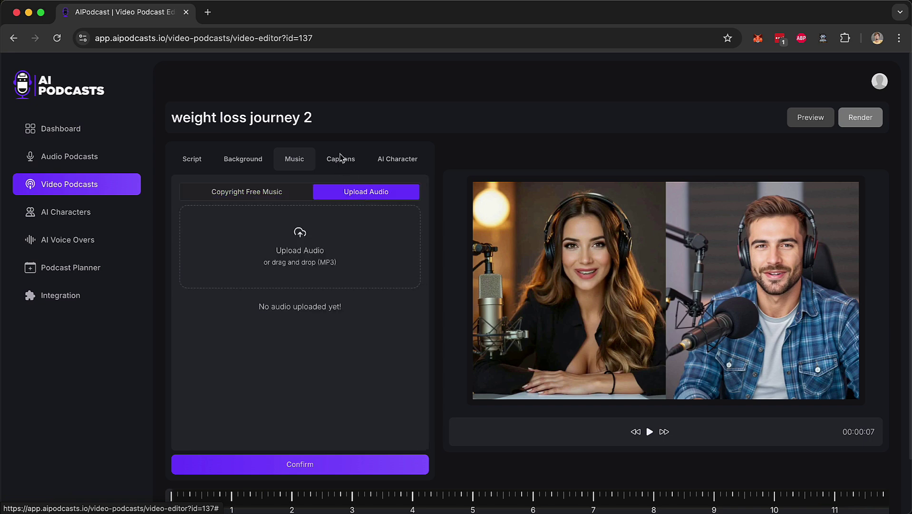
left_click(413, 165)
scroll(360, 358, "down", 2)
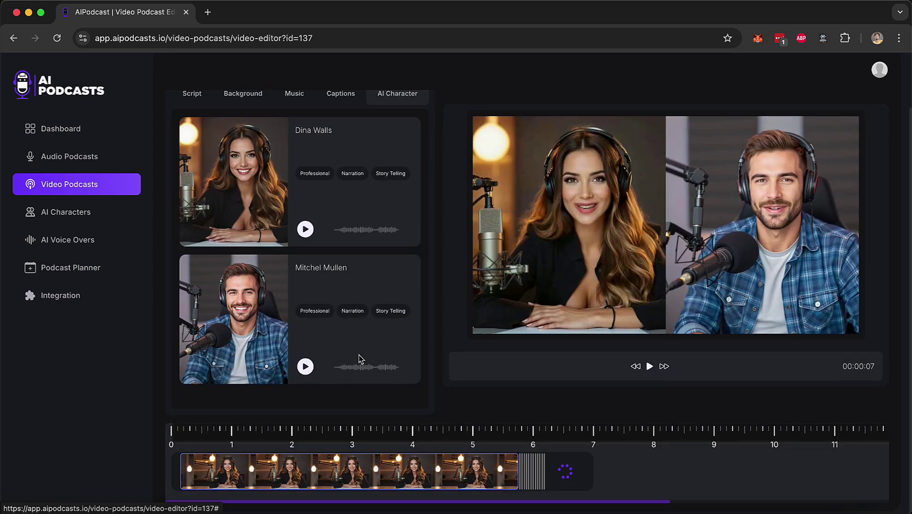
scroll(360, 358, "up", 2)
- Turn on captions and choose the pink italic "THE QUICK" caption style
left_click(345, 167)
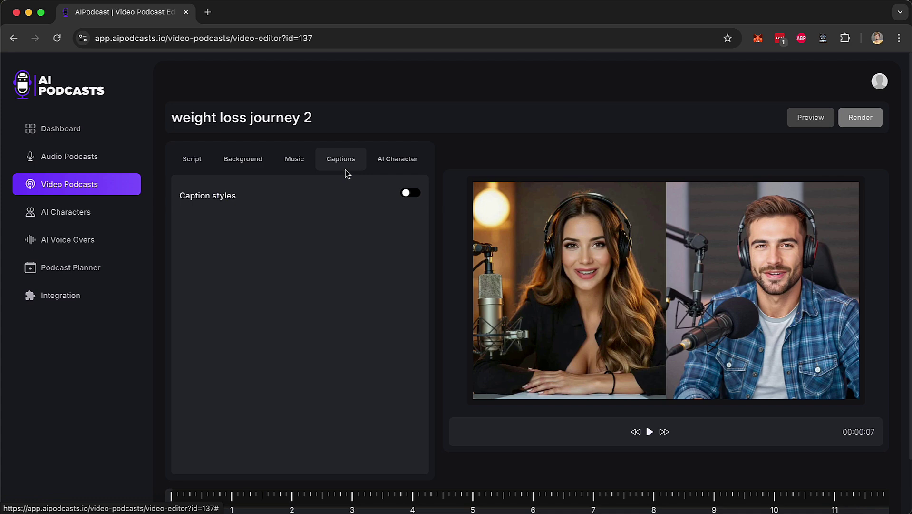
left_click(406, 193)
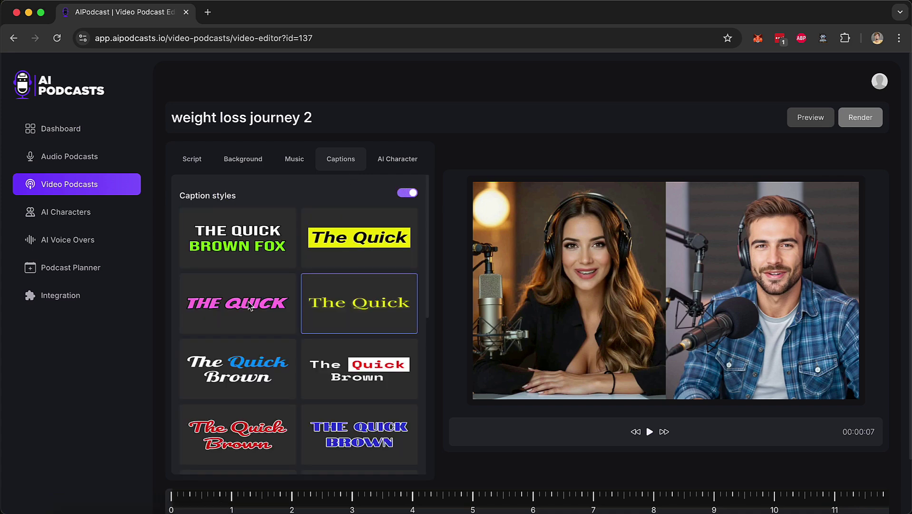
scroll(248, 328, "down", 7)
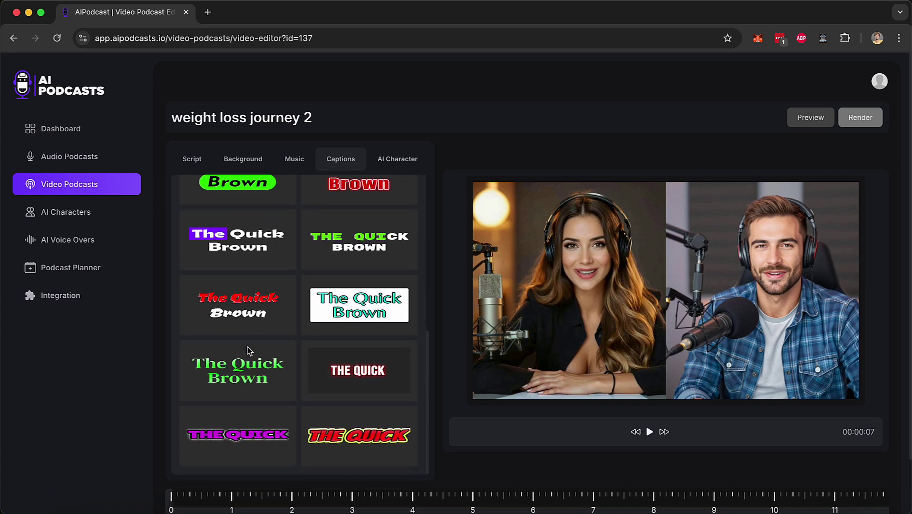
scroll(248, 350, "down", 2)
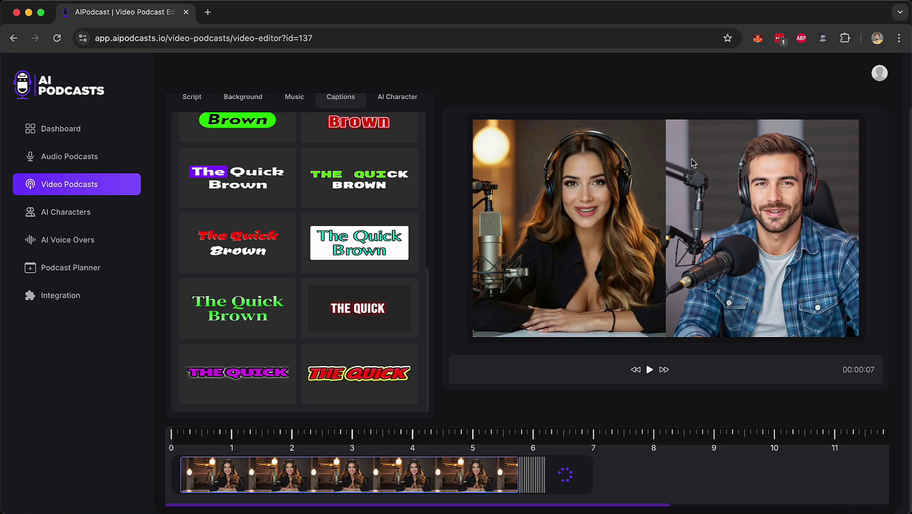
scroll(692, 163, "up", 2)
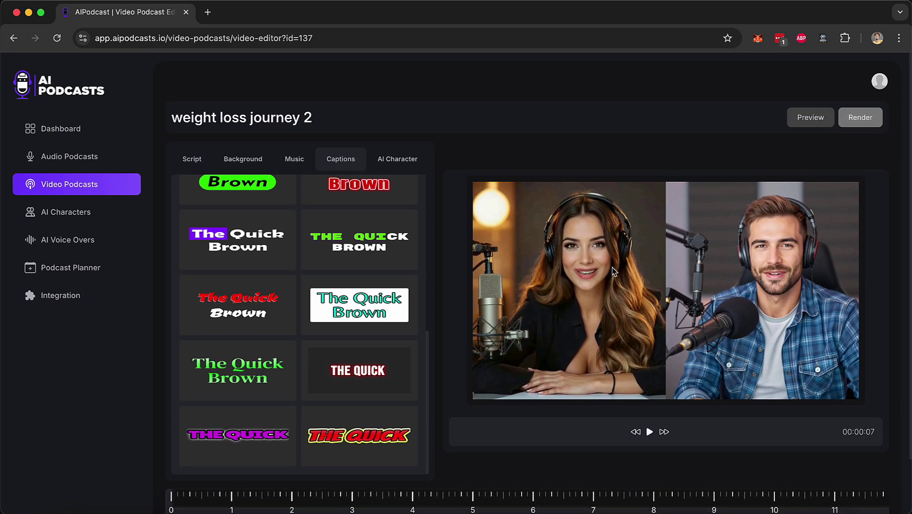
scroll(370, 283, "up", 6)
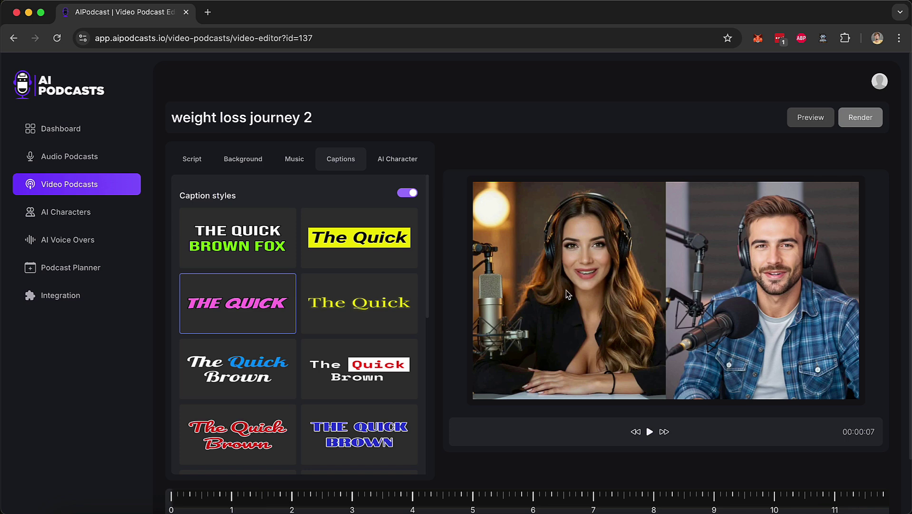
- Examine the sequence of both speakers' clips along the podcast timeline
scroll(580, 364, "down", 2)
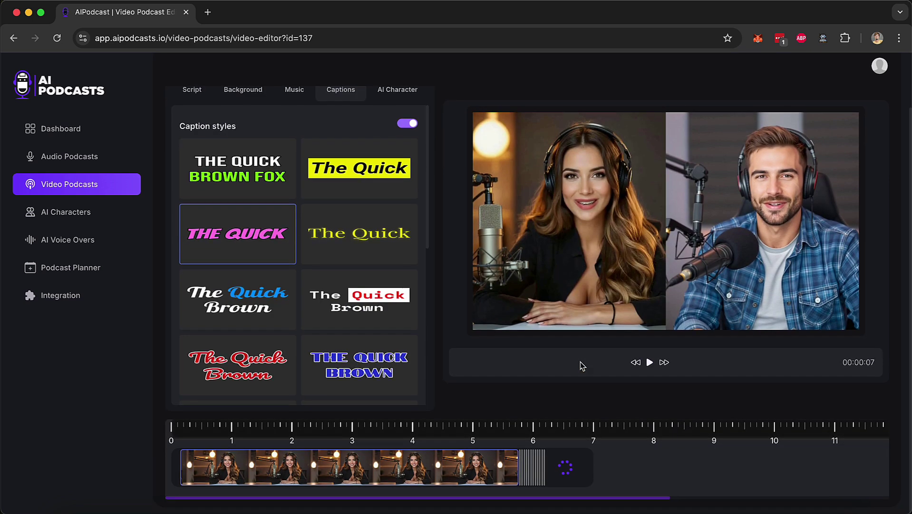
scroll(615, 333, "up", 2)
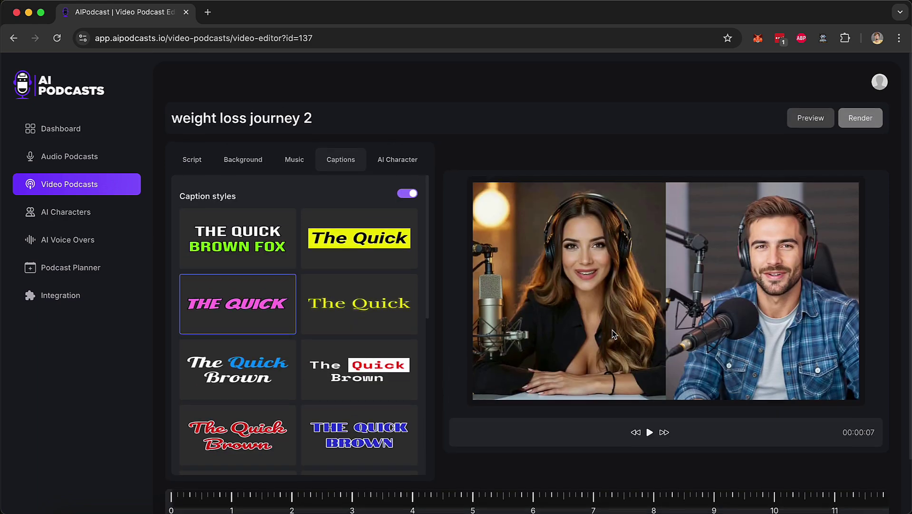
scroll(556, 376, "down", 2)
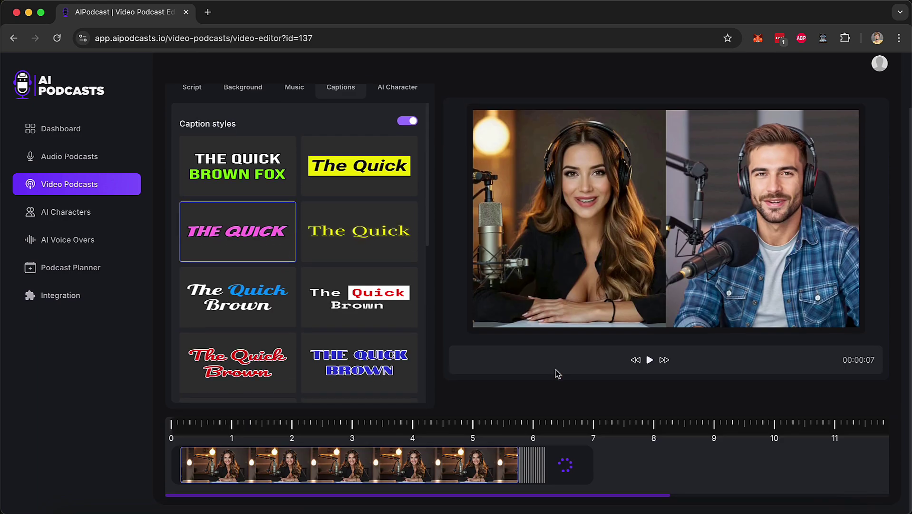
scroll(611, 388, "up", 2)
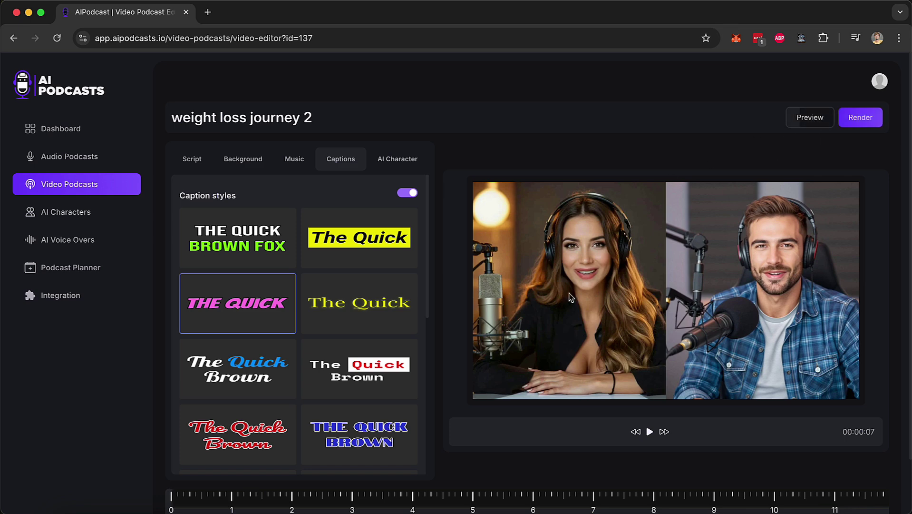
scroll(576, 447, "down", 2)
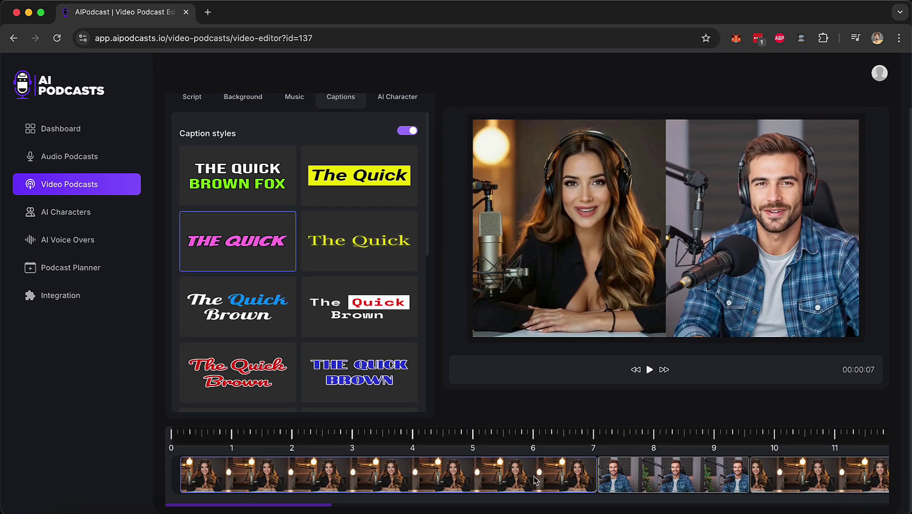
scroll(481, 479, "right", 10)
scroll(482, 479, "right", 20)
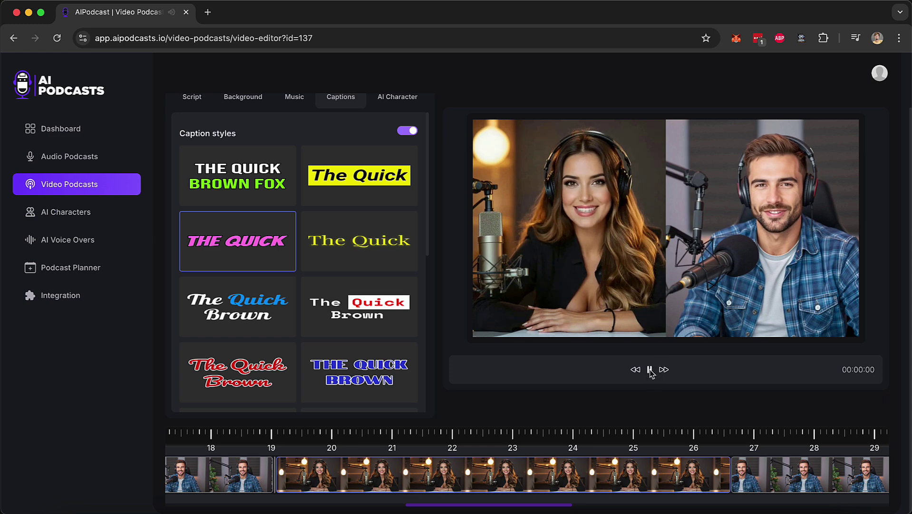
- Play individual clips from the timeline to check both speakers, including the opening clip
left_click(650, 370)
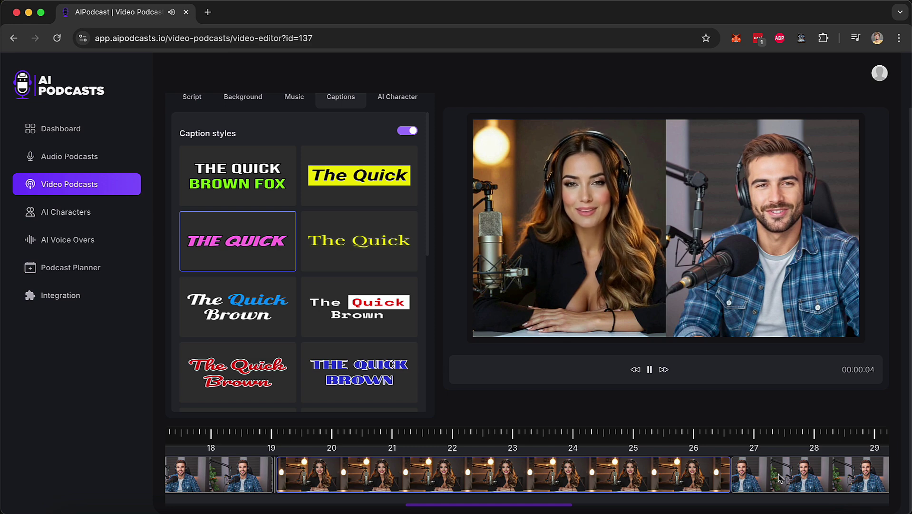
left_click(650, 369)
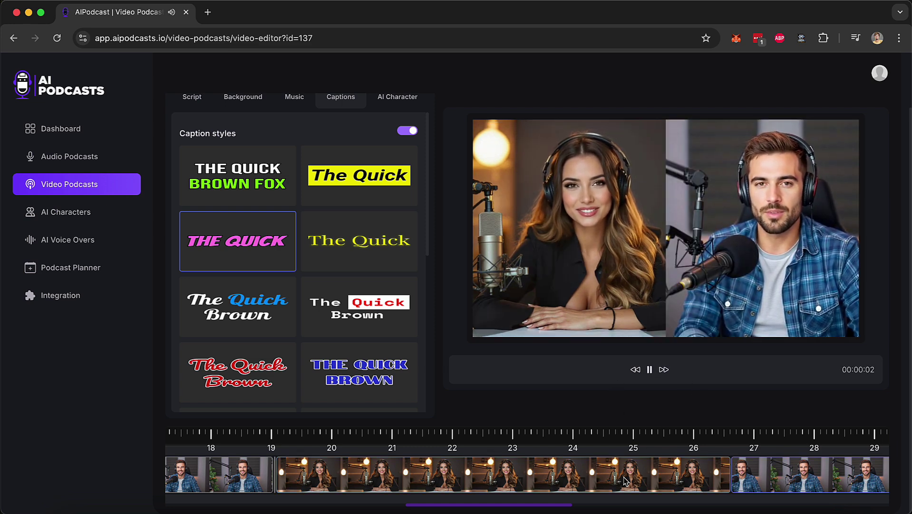
left_click(650, 370)
left_click(650, 370)
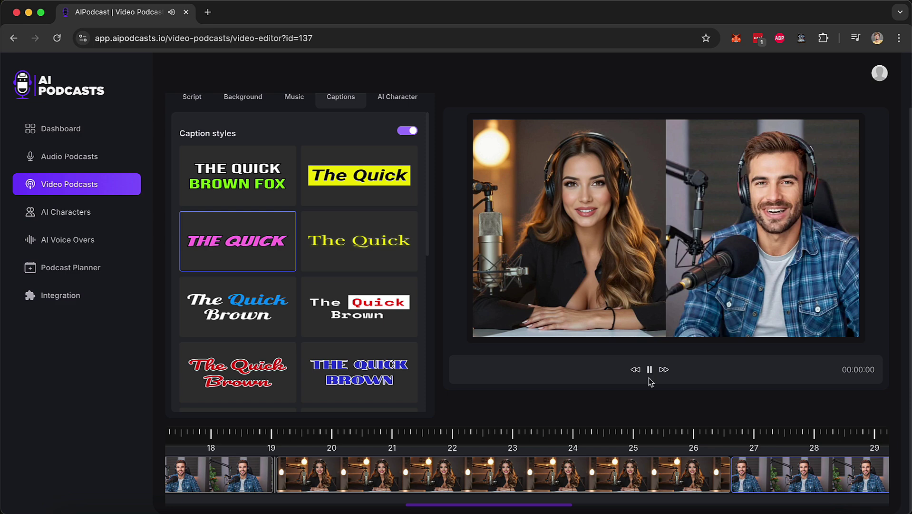
scroll(625, 472, "left", 10)
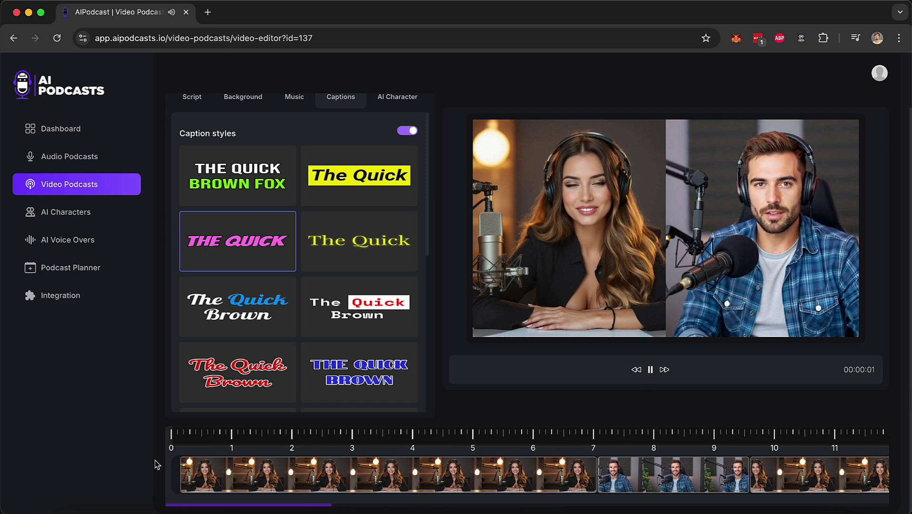
left_click(650, 370)
left_click(650, 370)
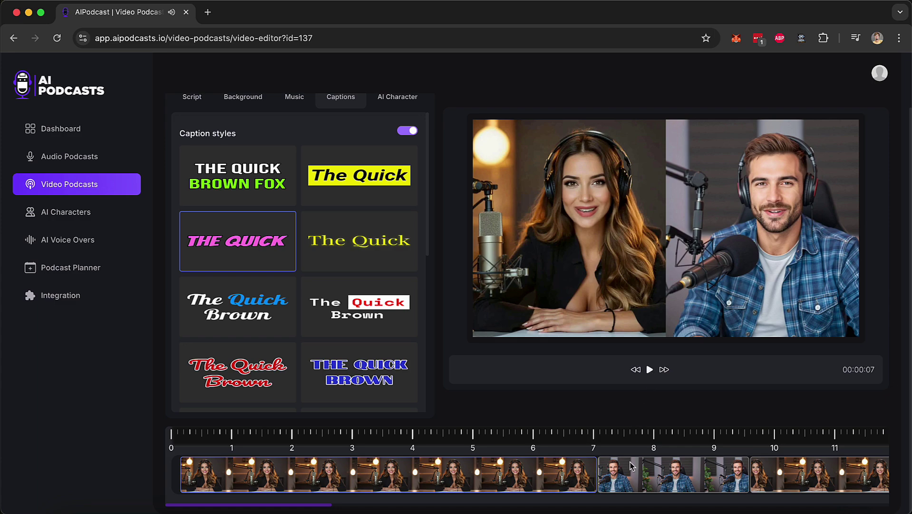
- Render the "weight loss journey 2" video podcast
scroll(690, 346, "up", 3)
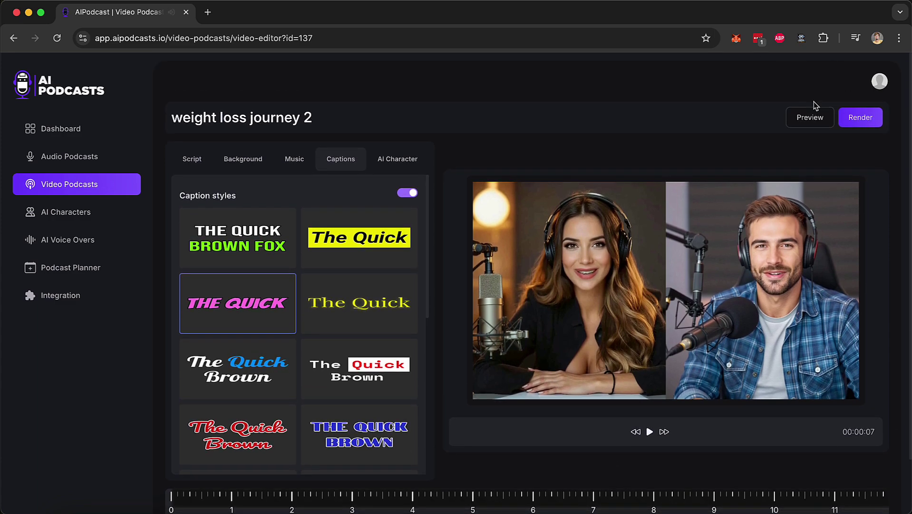
scroll(517, 452, "down", 3)
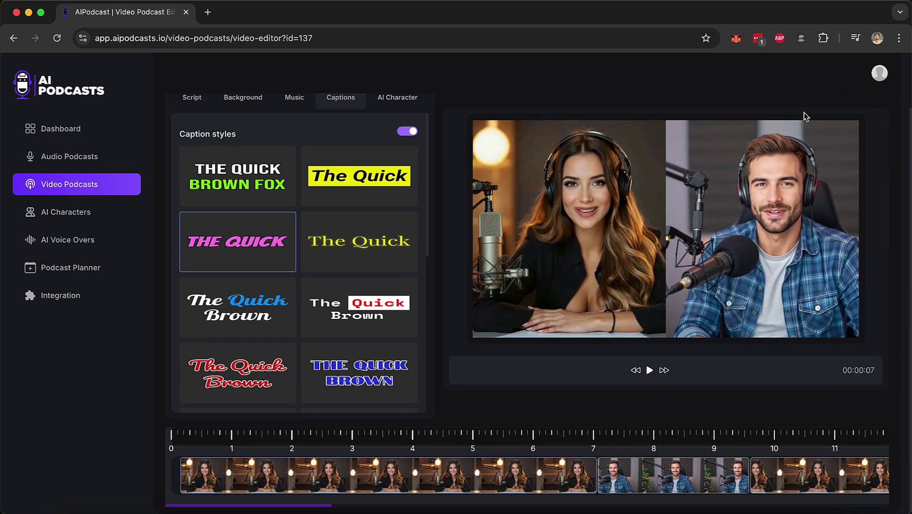
scroll(803, 116, "up", 3)
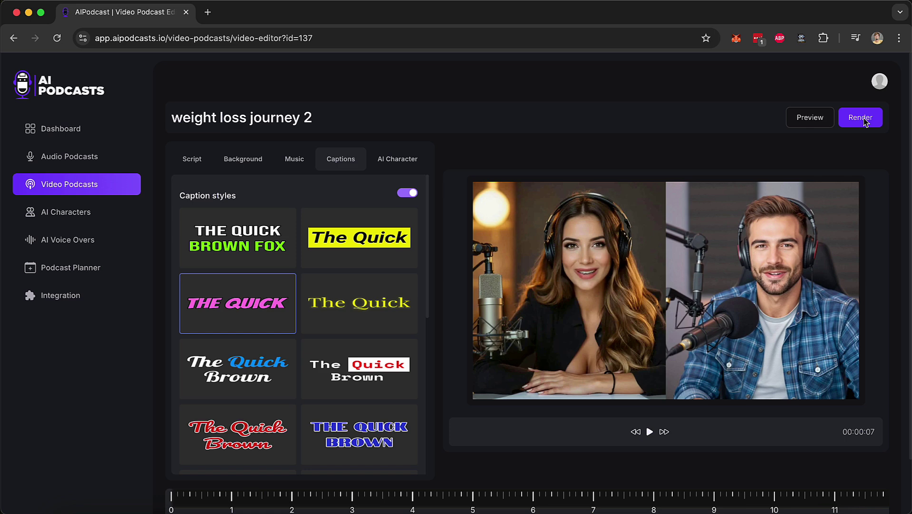
left_click(864, 120)
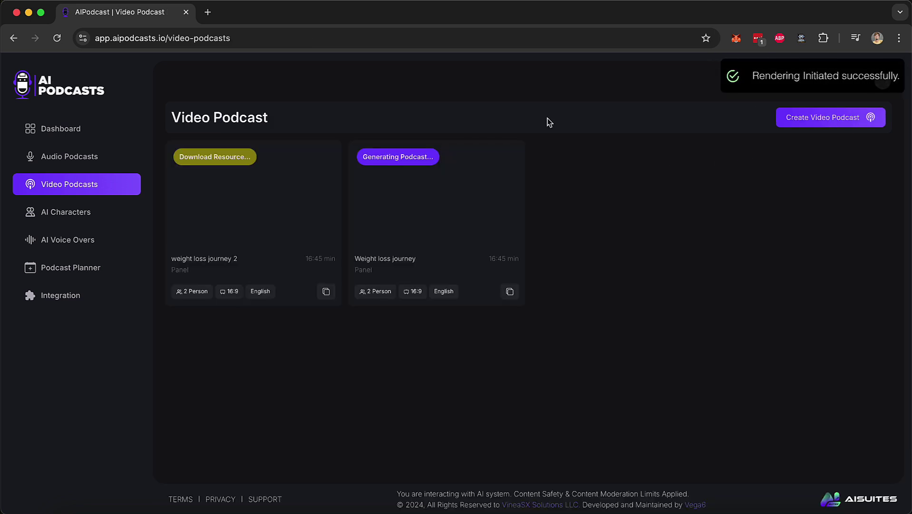
- Browse the premade and self-made AI characters and view the generate and upload options for creating a new character
left_click(82, 212)
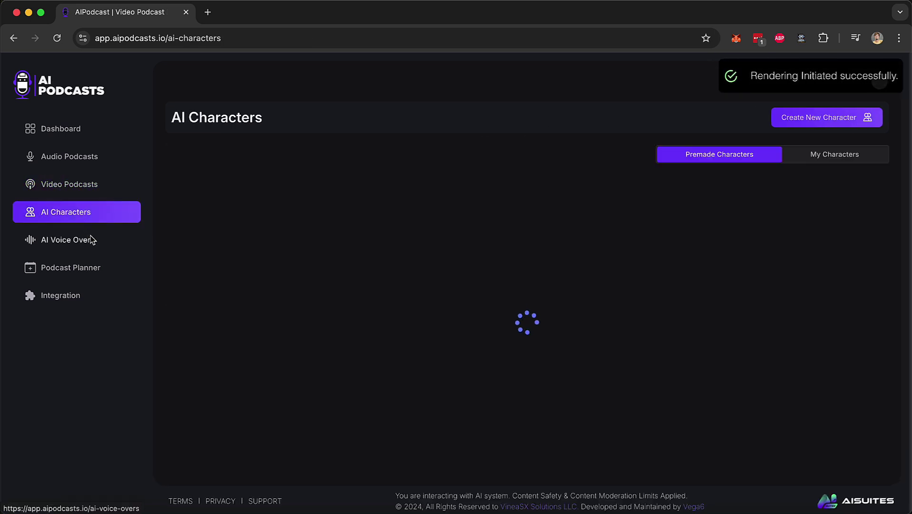
scroll(677, 241, "down", 10)
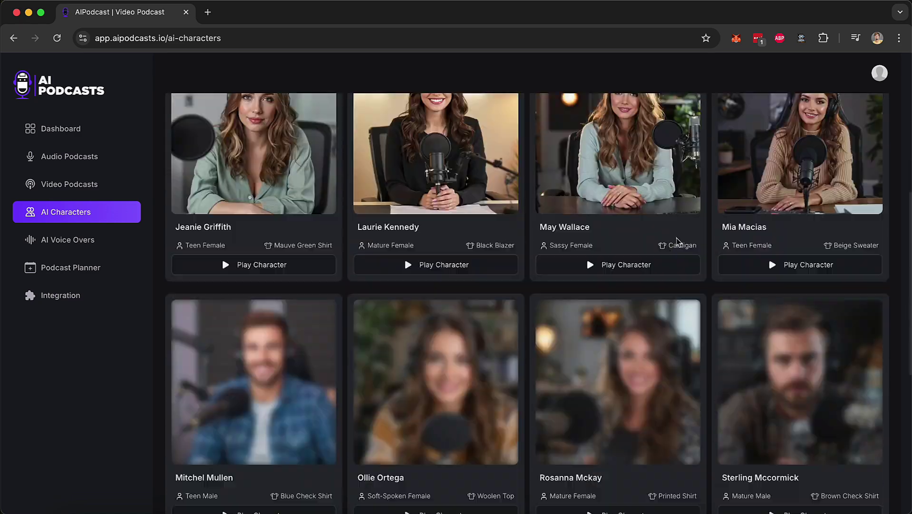
scroll(678, 241, "down", 5)
scroll(678, 242, "up", 15)
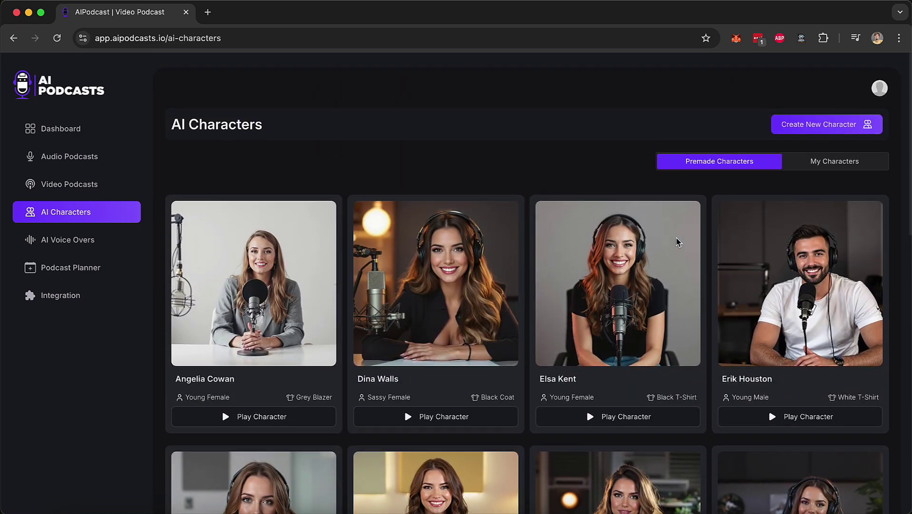
left_click(838, 158)
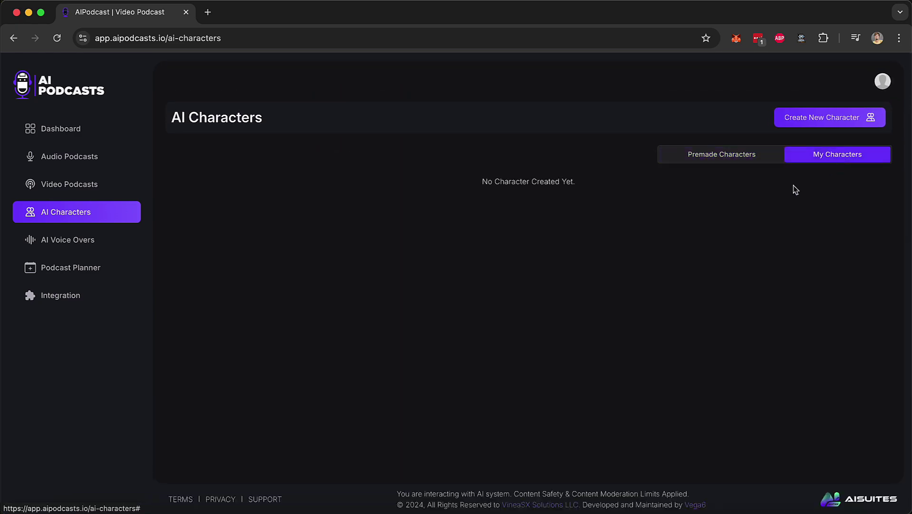
left_click(841, 118)
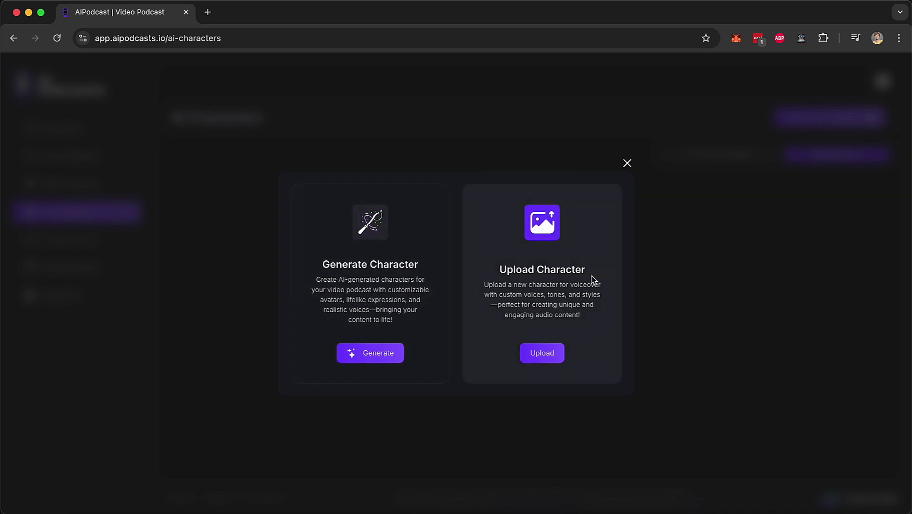
left_click(627, 163)
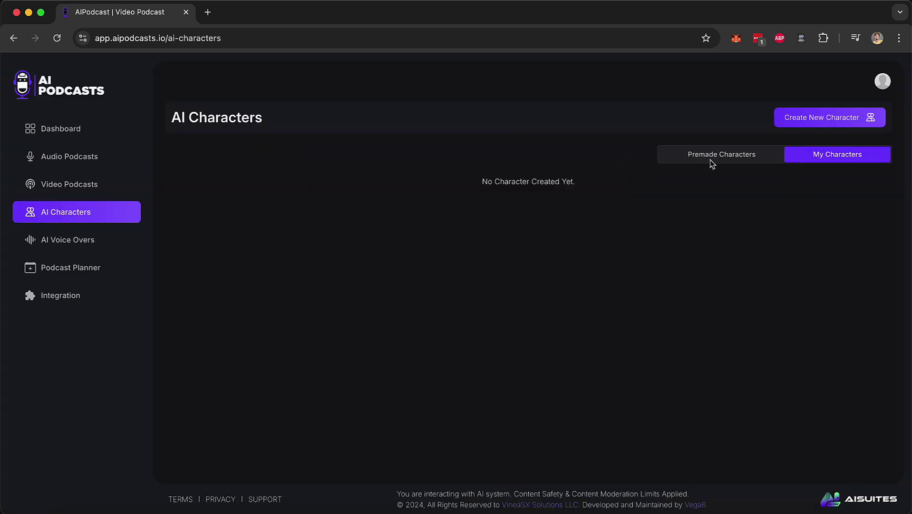
- Look over the voice-over section's cloned voices, built-in AI voices and ElevenLabs integration
left_click(97, 239)
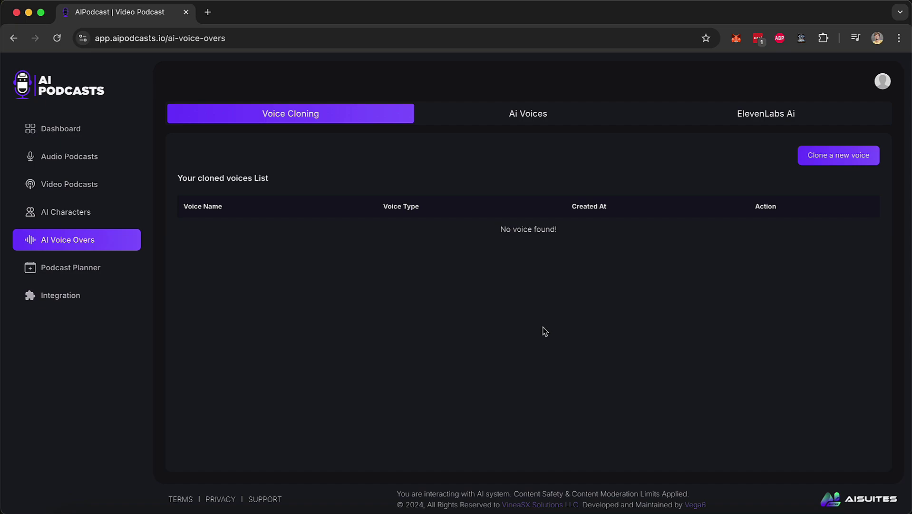
left_click(552, 119)
scroll(528, 353, "down", 8)
scroll(529, 353, "down", 10)
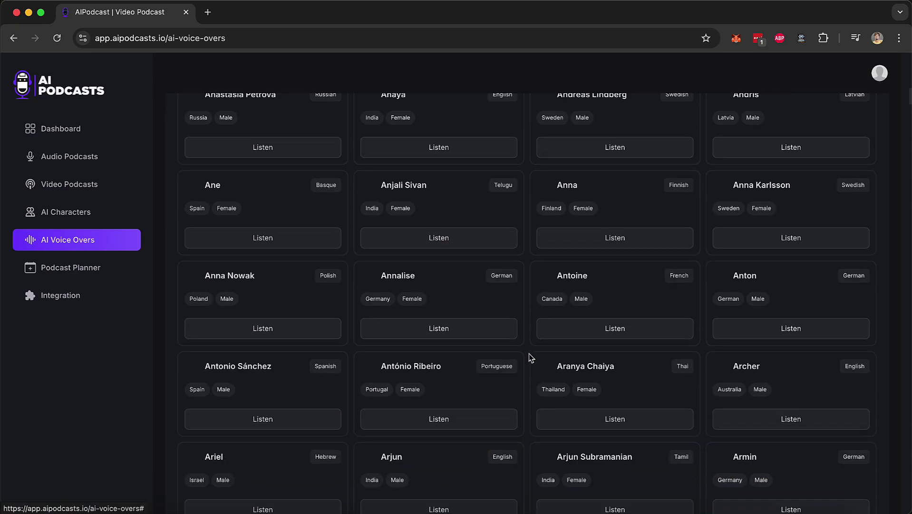
scroll(529, 356, "up", 20)
left_click(773, 123)
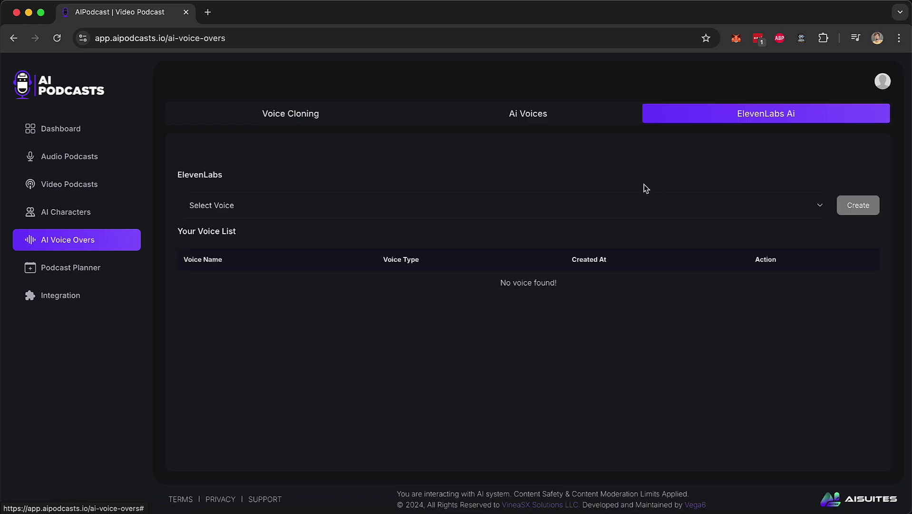
- Open the Podcast Planner to view its monthly schedule calendar
left_click(101, 267)
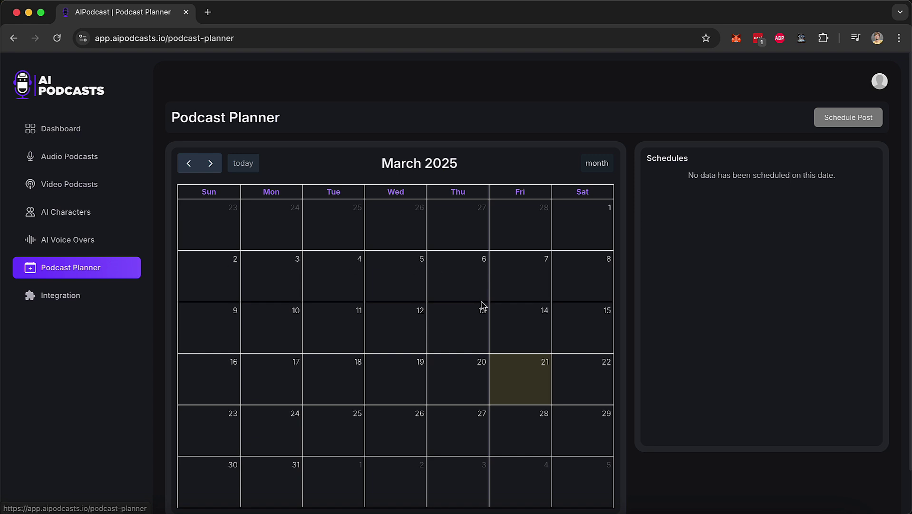